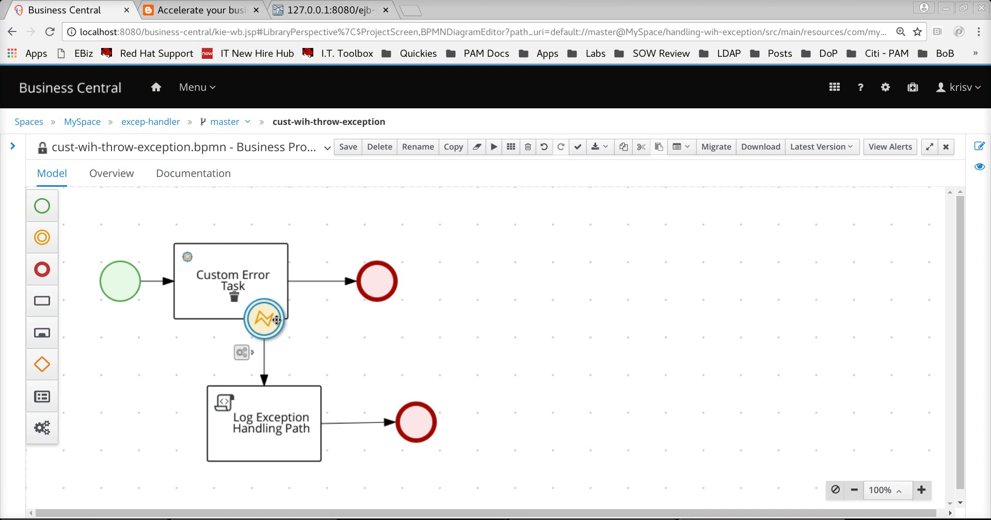
Step: Inspect the Custom Error Task, its error boundary event and the Log Exception Handling Path task
click(270, 273)
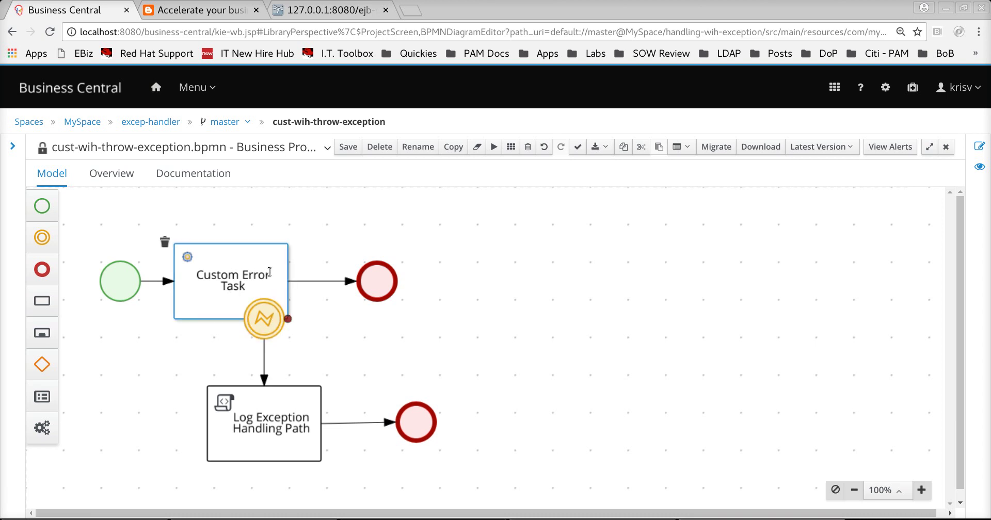
click(272, 402)
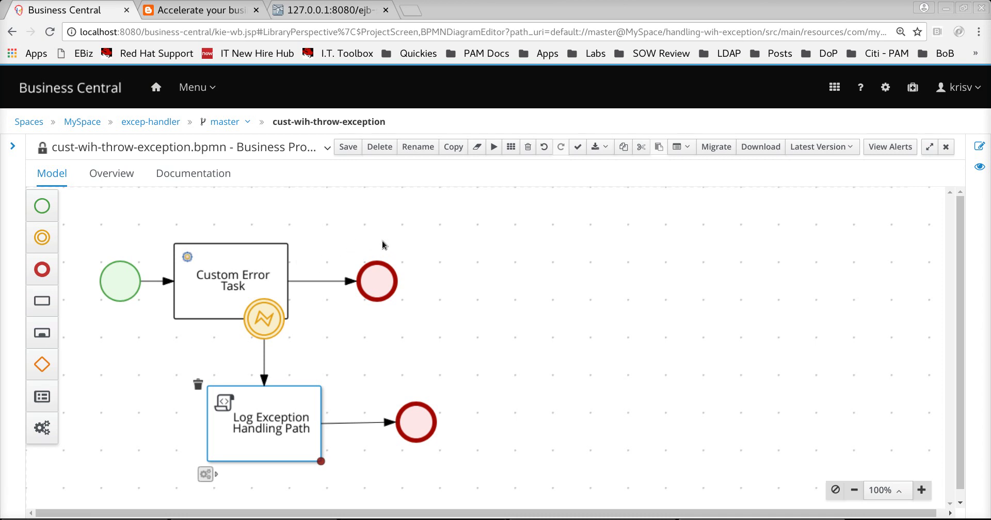
click(270, 322)
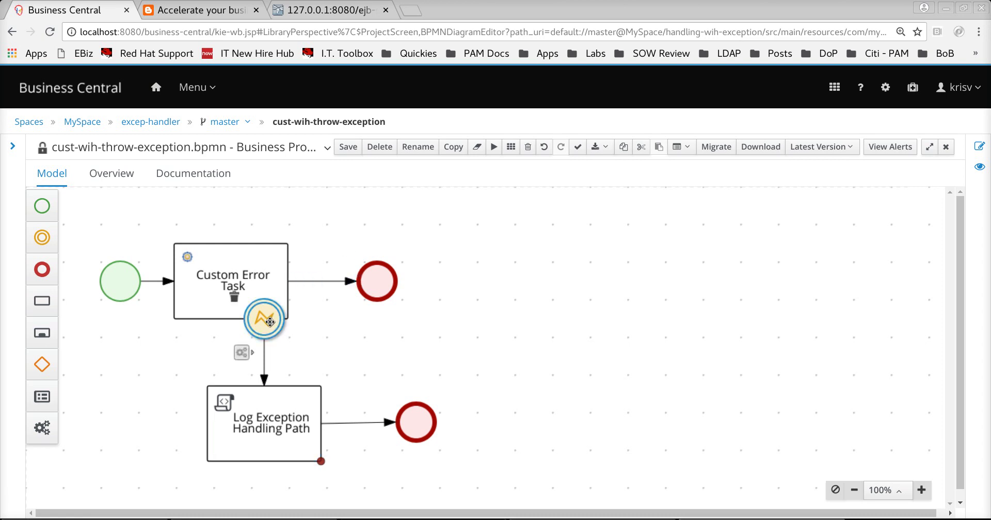
click(273, 409)
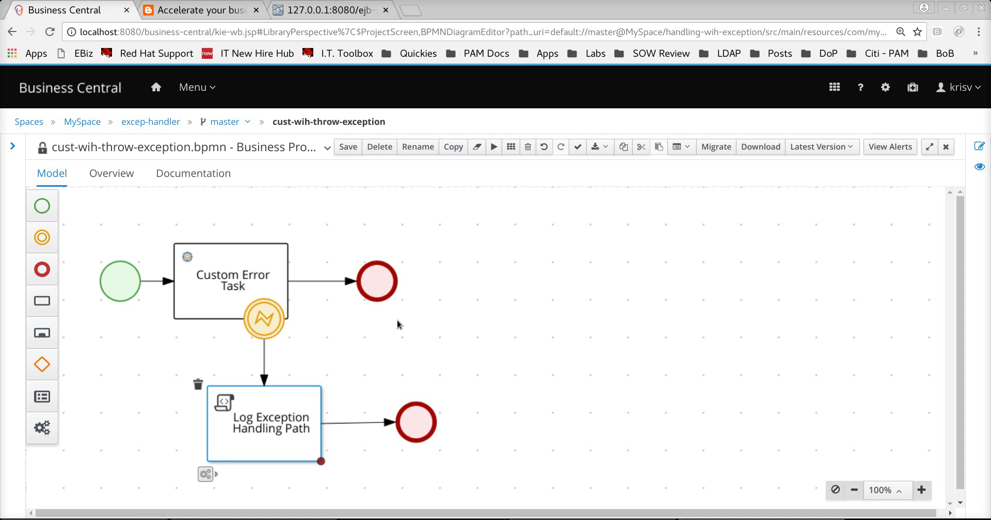
Step: Switch to the blog post on handling service exceptions and scroll to its top
click(216, 13)
scroll(305, 163, up, 3)
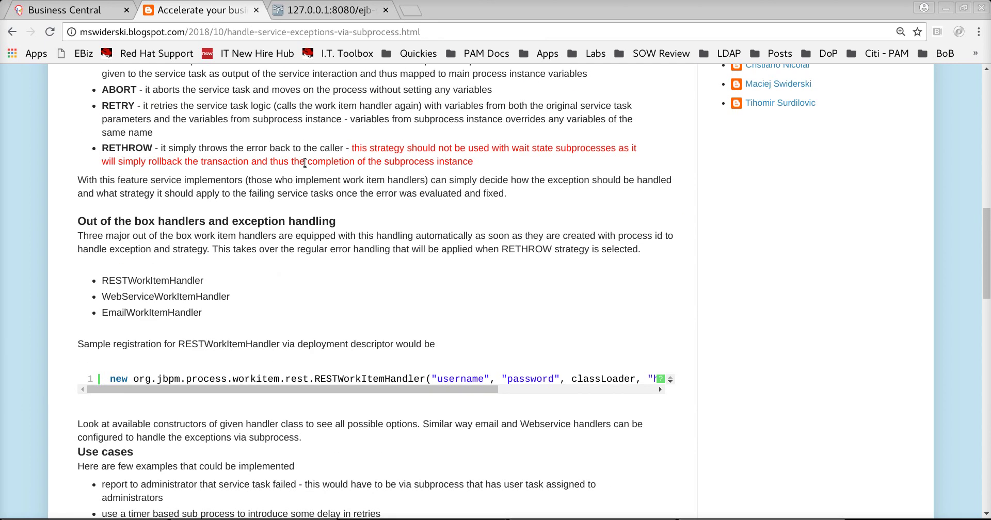
scroll(305, 163, up, 3)
scroll(396, 211, up, 2)
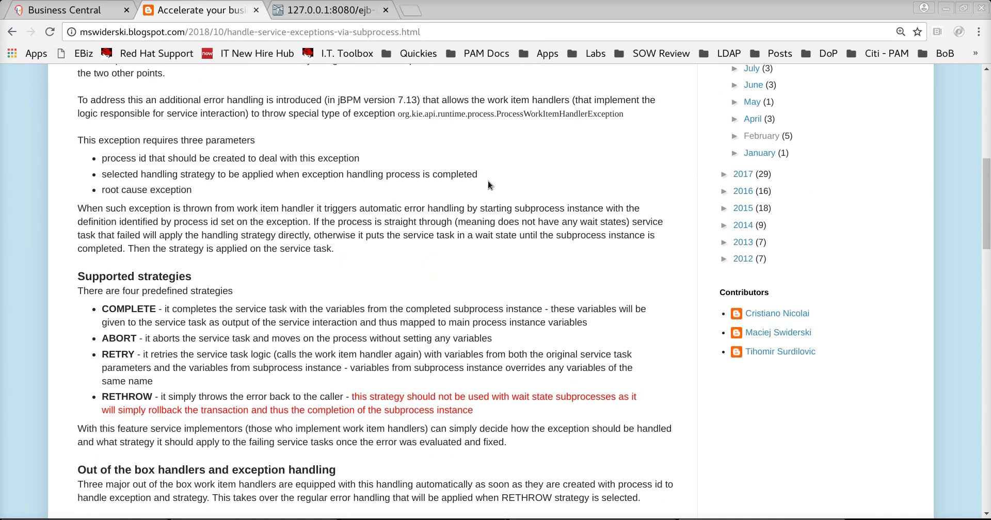
scroll(491, 186, up, 2)
scroll(510, 211, up, 2)
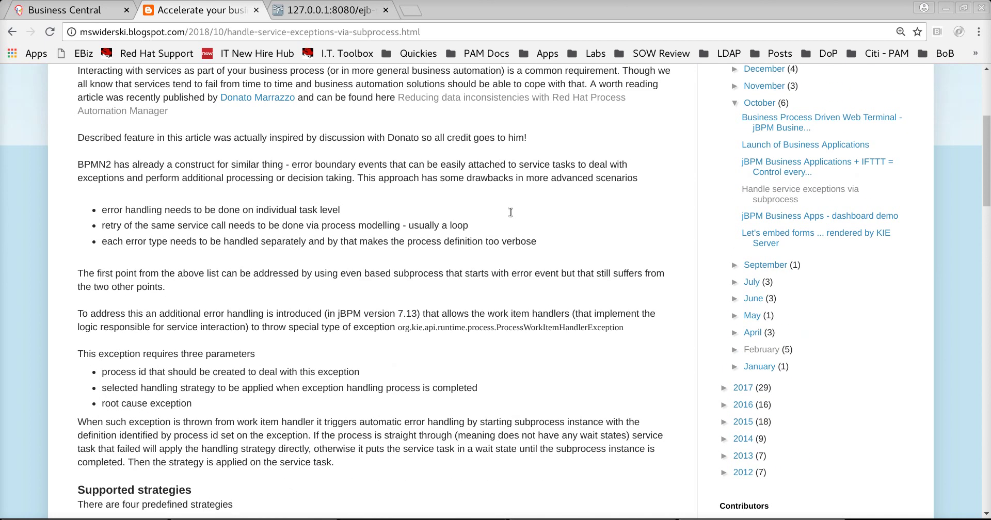
scroll(510, 215, up, 2)
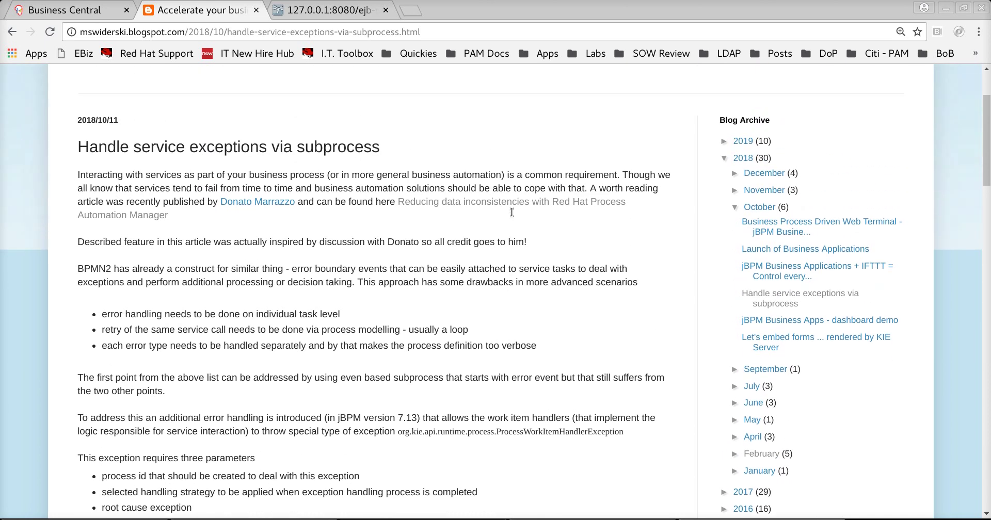
scroll(514, 216, down, 1)
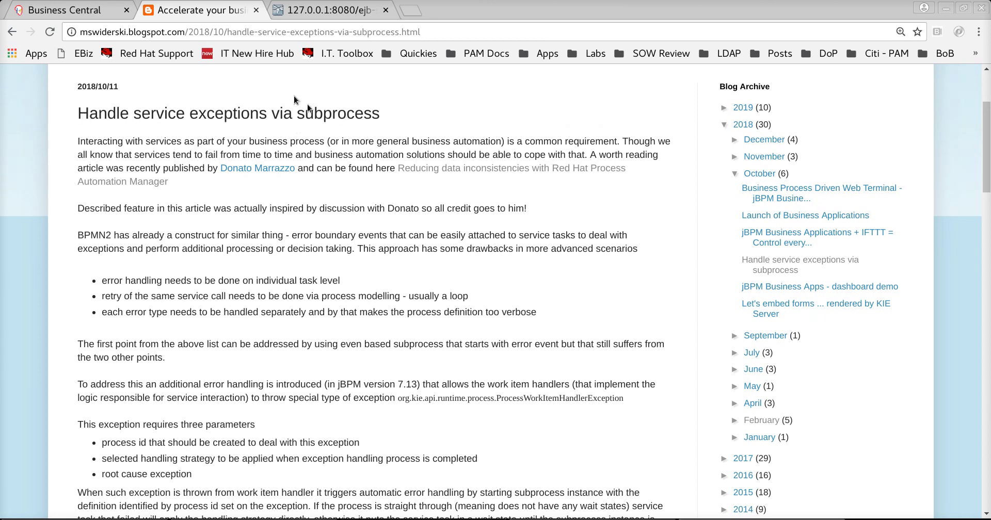
Step: Highlight the post's web address, then ProcessWorkItemHandlerException, and read toward Supported strategies
drag(421, 32, 80, 32)
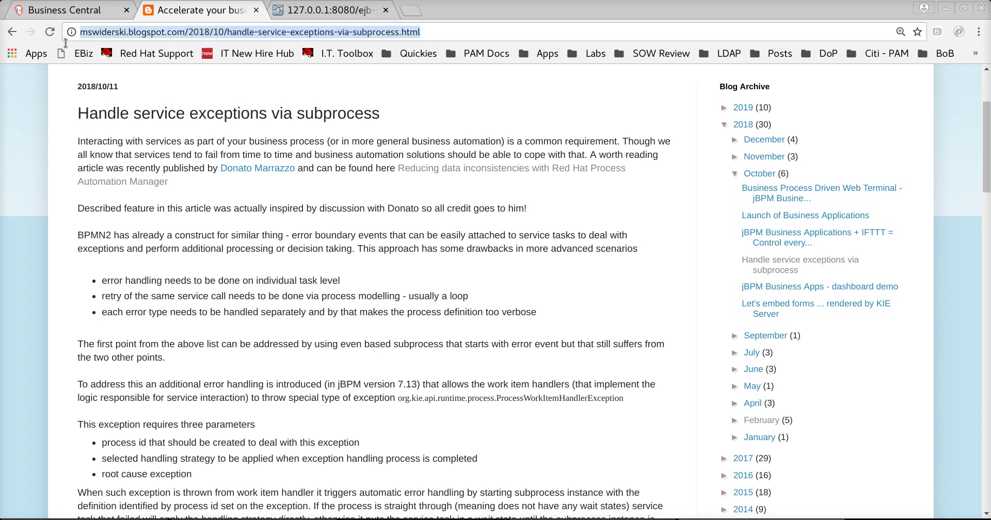
click(240, 187)
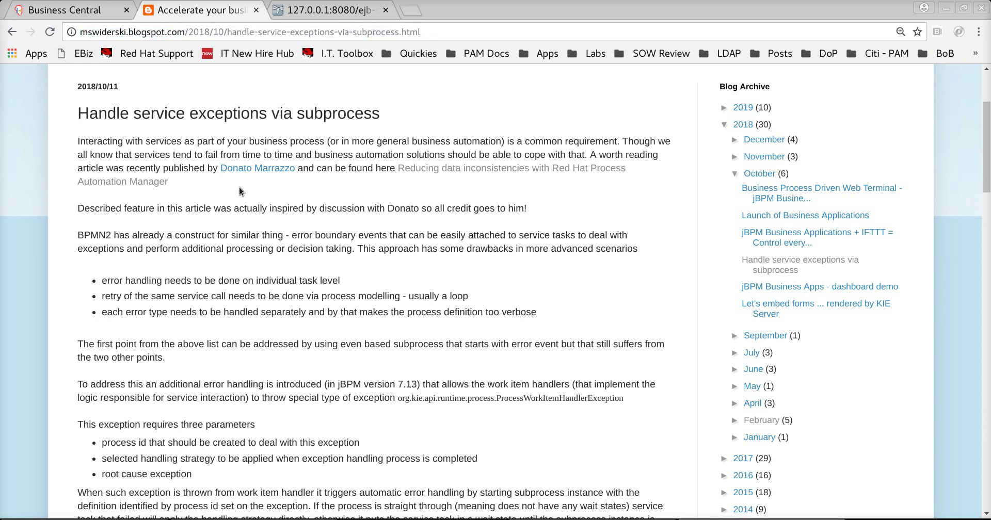
scroll(240, 187, down, 2)
scroll(239, 191, down, 2)
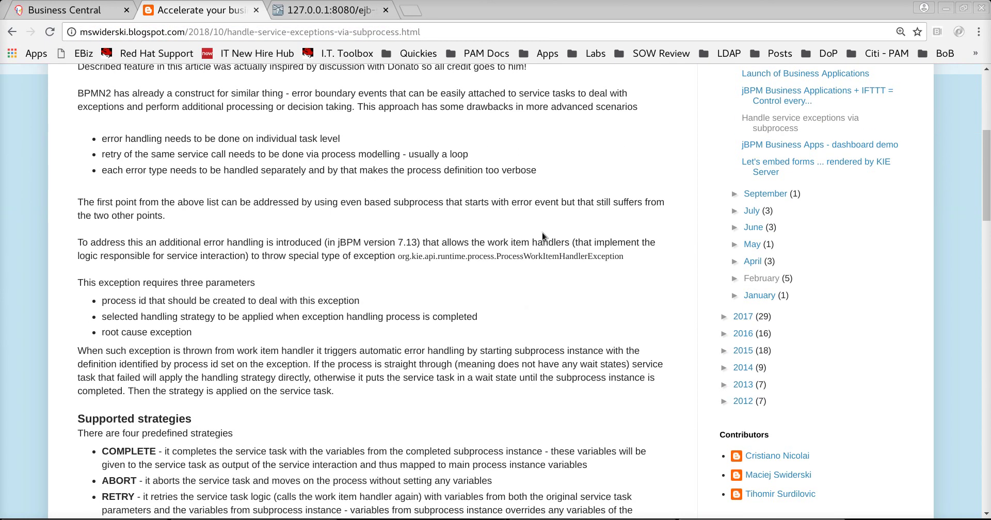
double_click(538, 259)
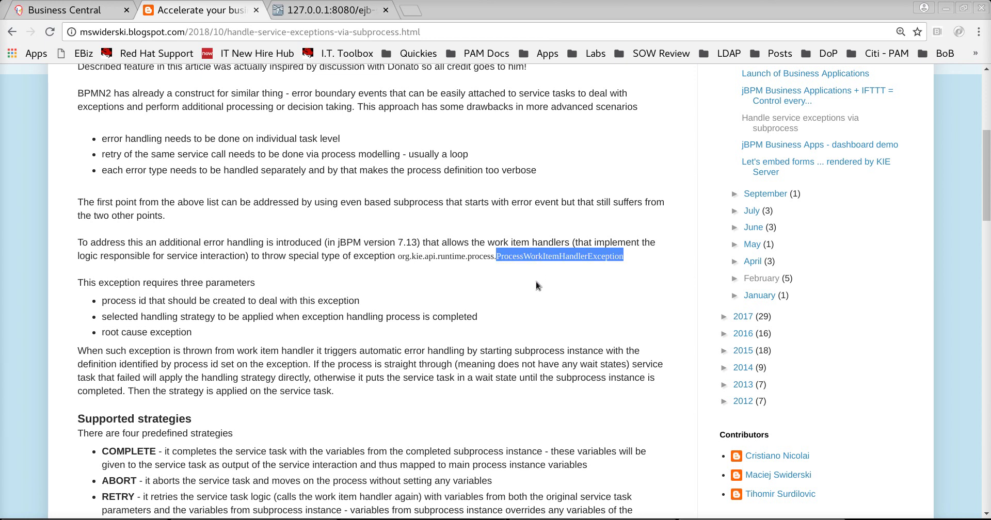
scroll(536, 282, down, 4)
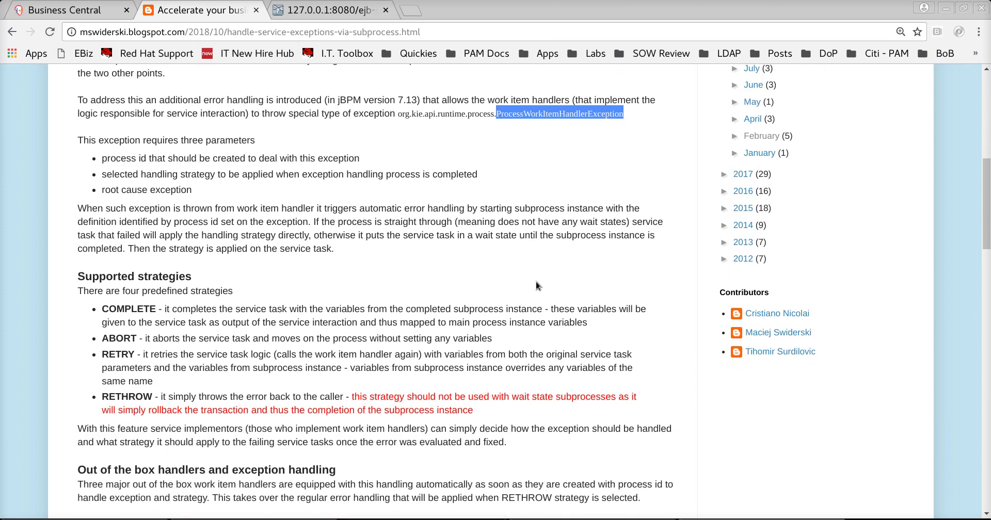
scroll(536, 283, down, 2)
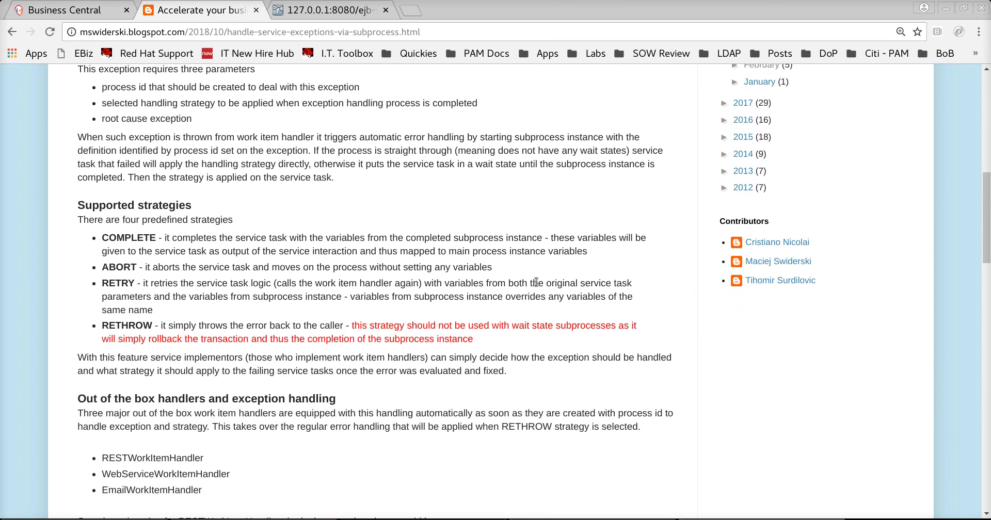
scroll(536, 282, down, 2)
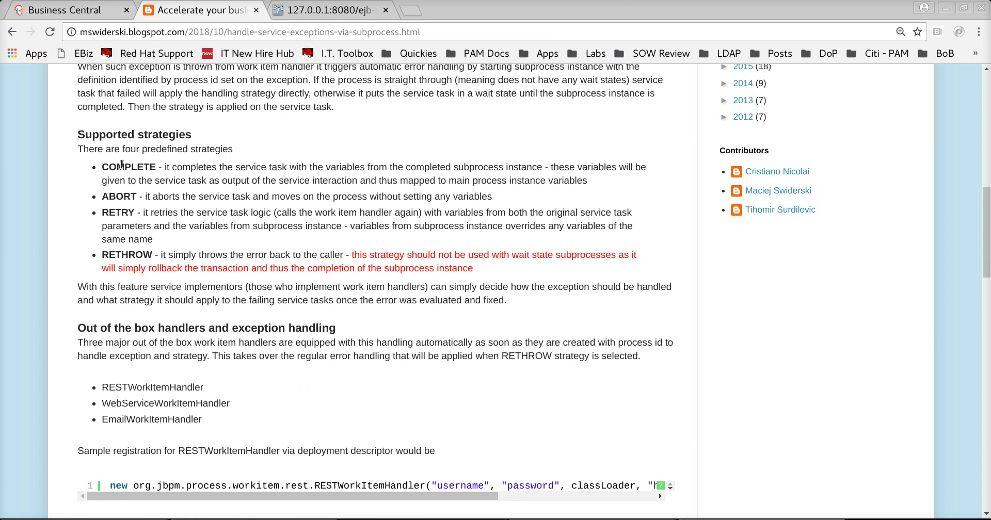
Step: Highlight the COMPLETE, ABORT, RETRY and RETHROW strategy names, then COMPLETE in the screencast description
double_click(122, 164)
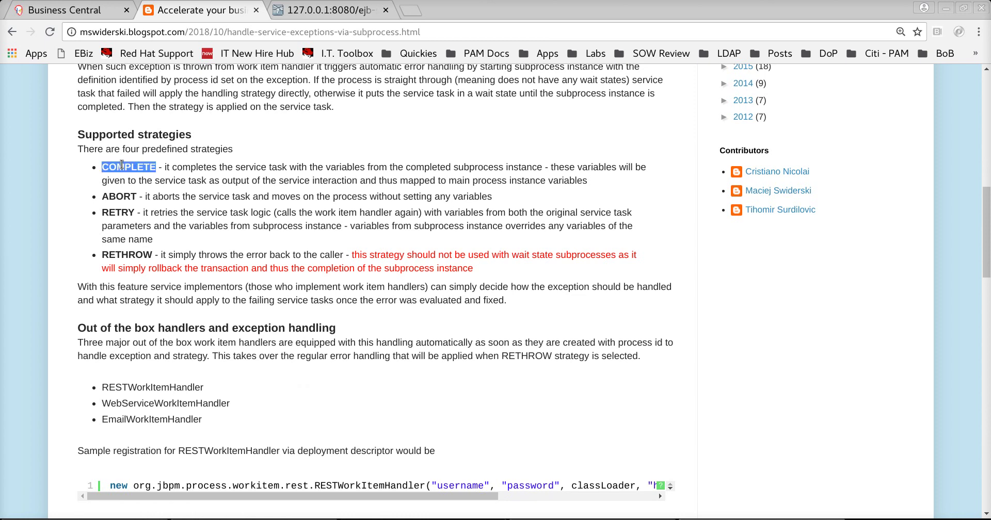
double_click(123, 195)
double_click(123, 211)
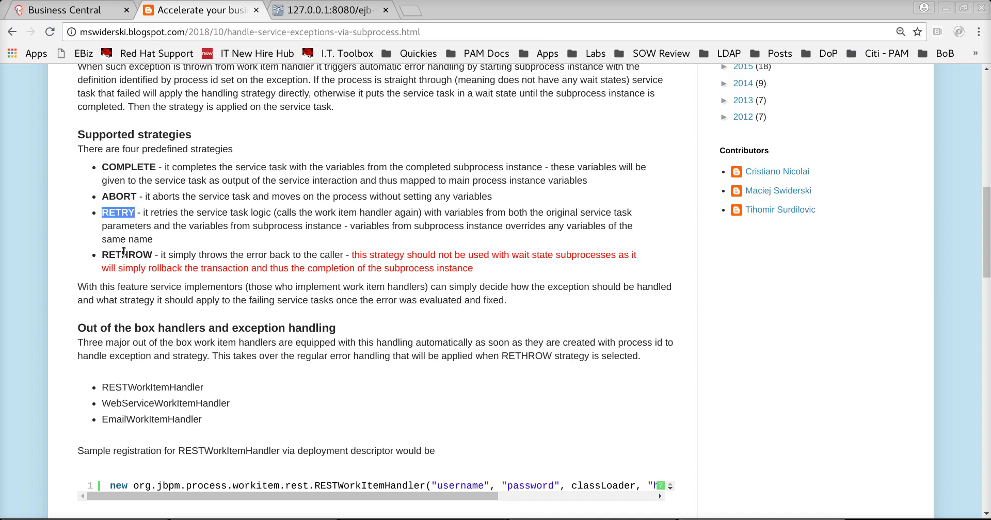
double_click(124, 253)
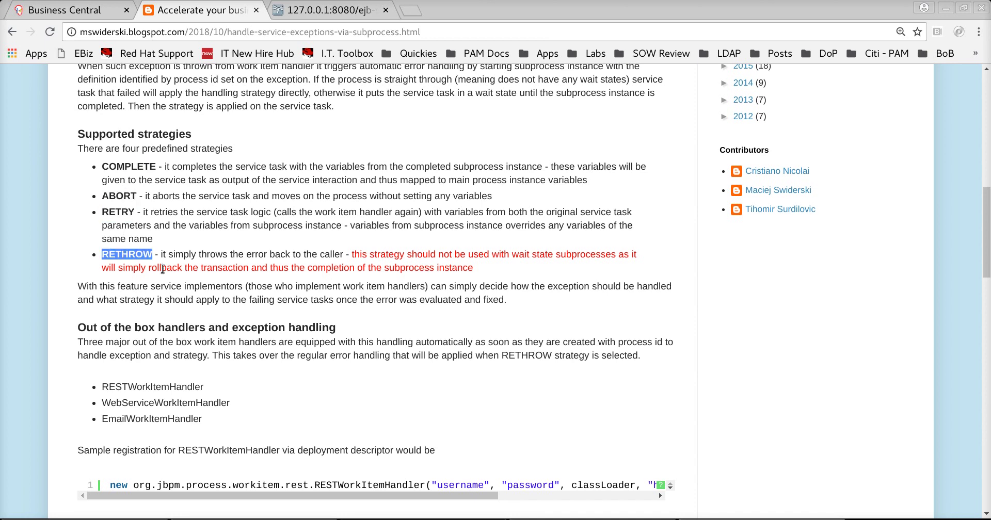
scroll(163, 269, down, 4)
scroll(163, 269, down, 4)
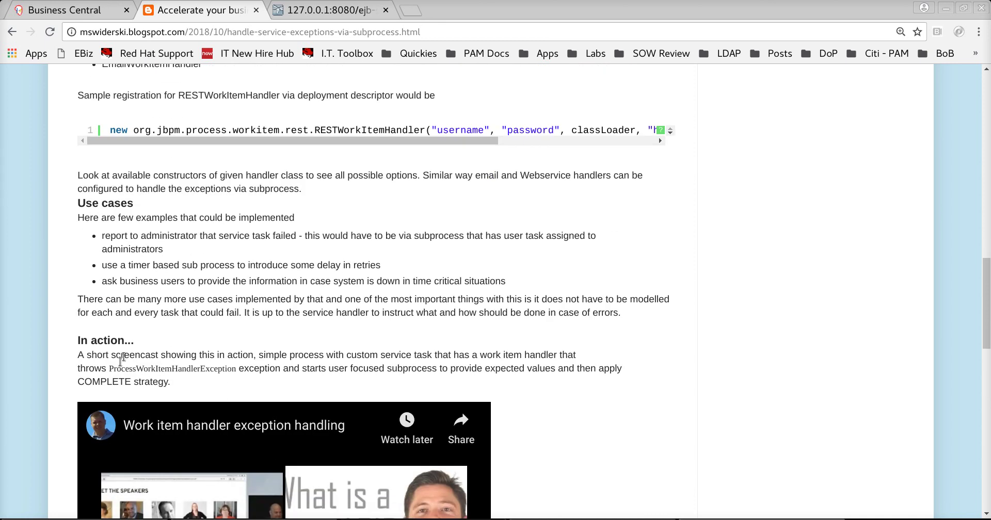
double_click(109, 381)
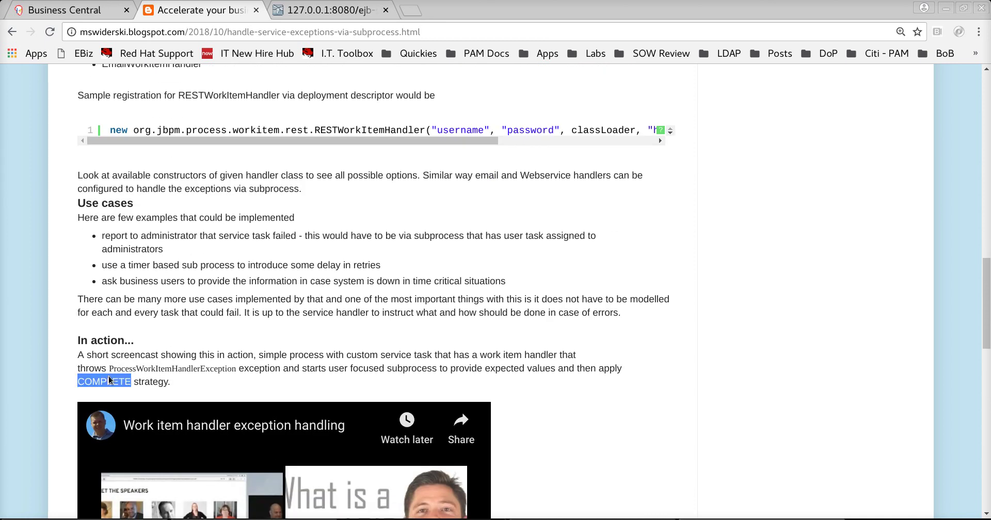
Step: Highlight RETRY and WebServiceWorkItemHandler, then return to the cust-wih-throw-exception diagram in Business Central
scroll(153, 368, up, 3)
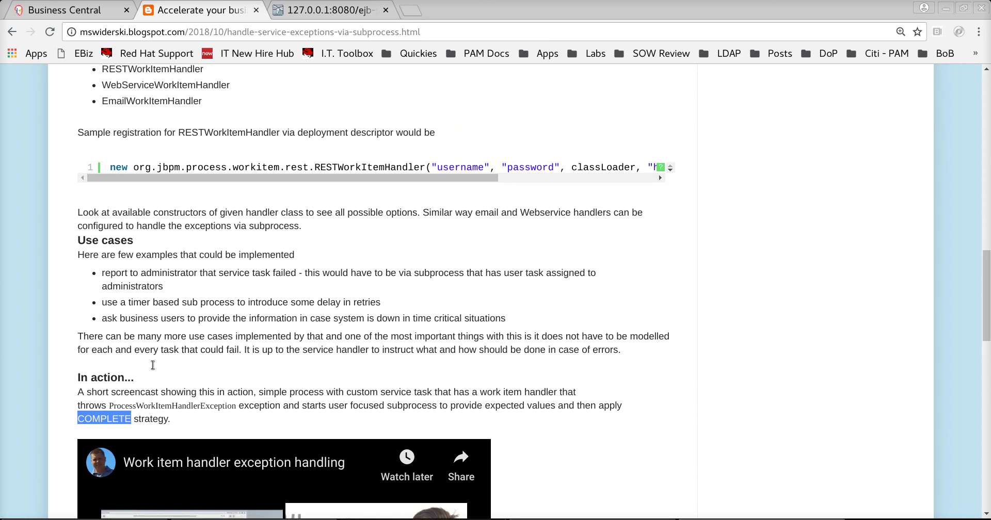
scroll(153, 369, up, 2)
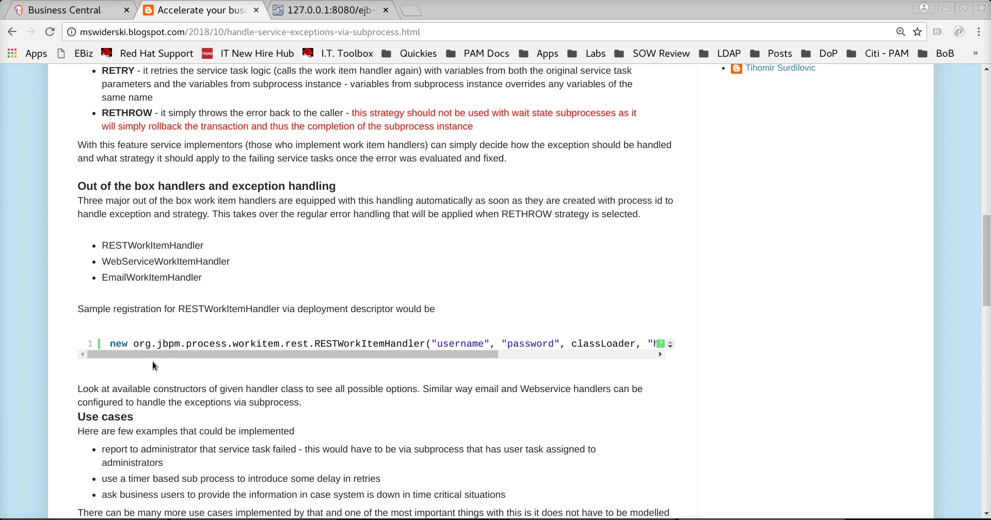
scroll(152, 361, up, 1)
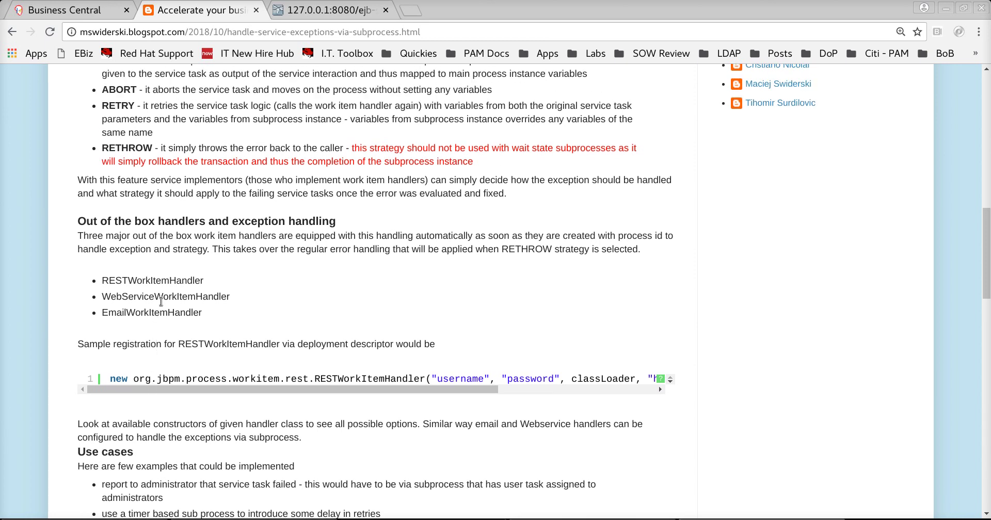
scroll(155, 279, up, 1)
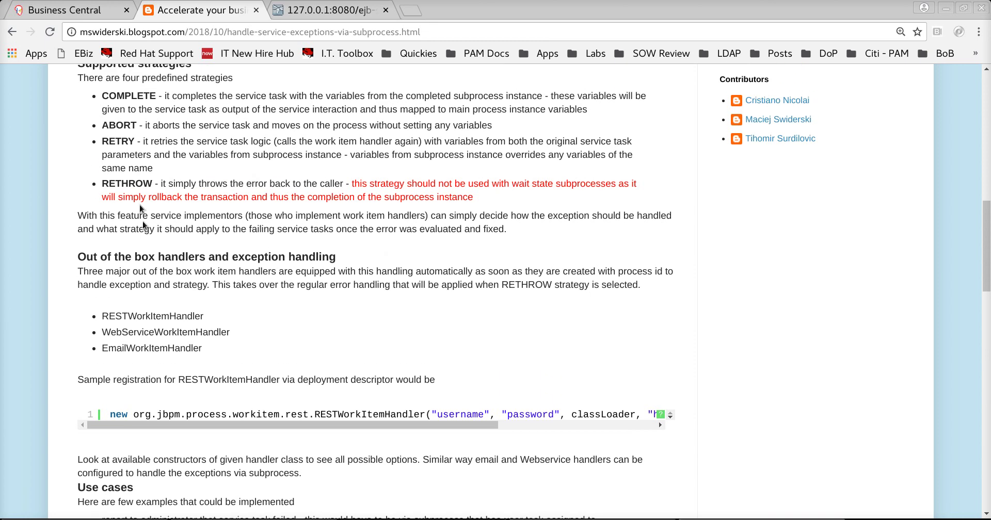
double_click(118, 142)
double_click(144, 335)
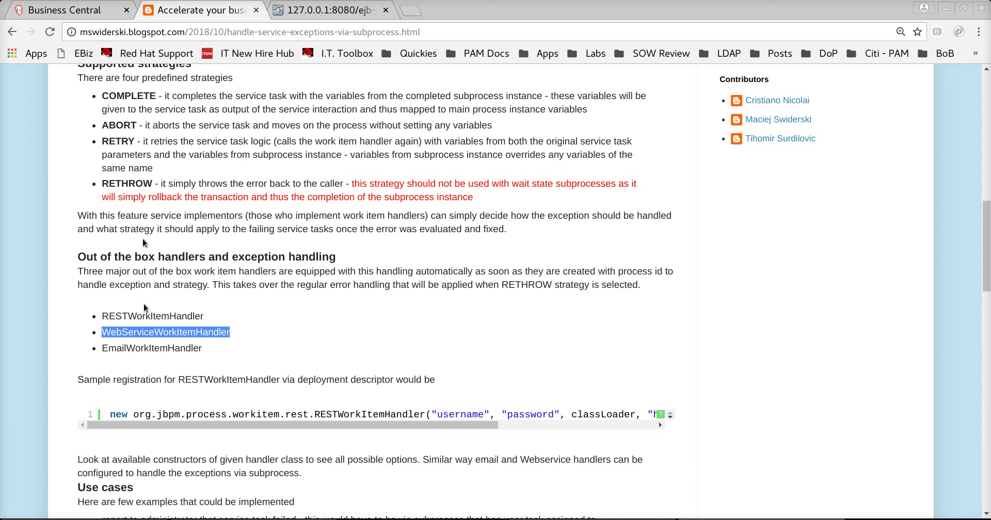
click(87, 10)
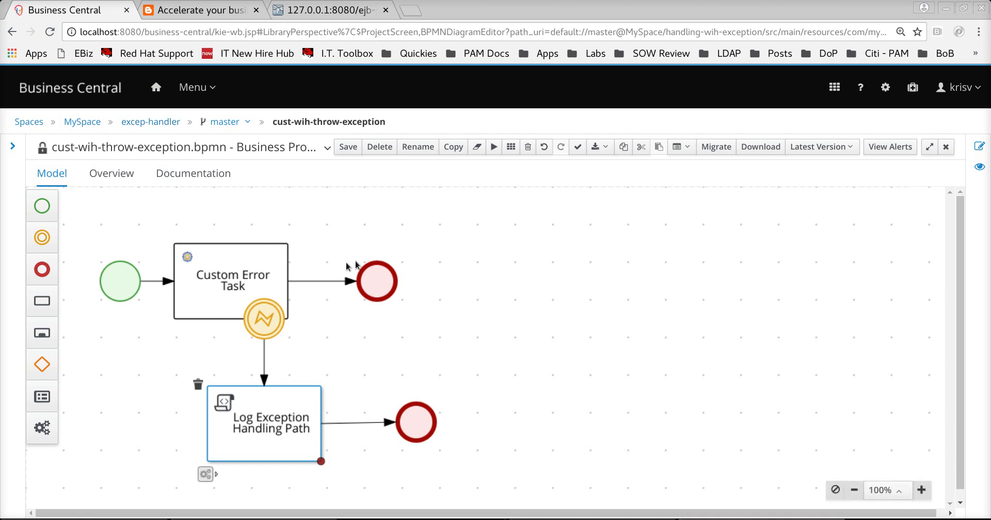
Step: View the Call-WS-Proc diagram's Invoke web service task, then go back to the excep-handler asset list
click(152, 122)
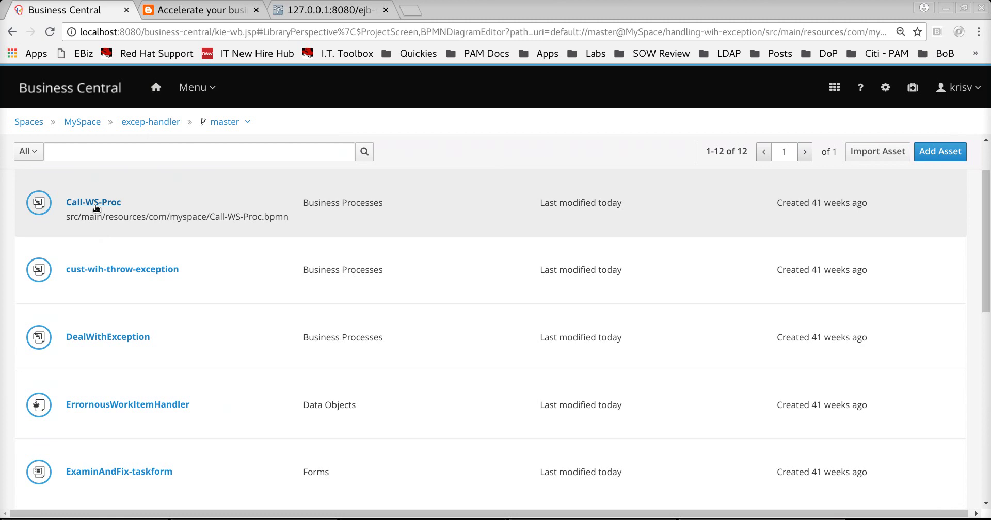
click(94, 206)
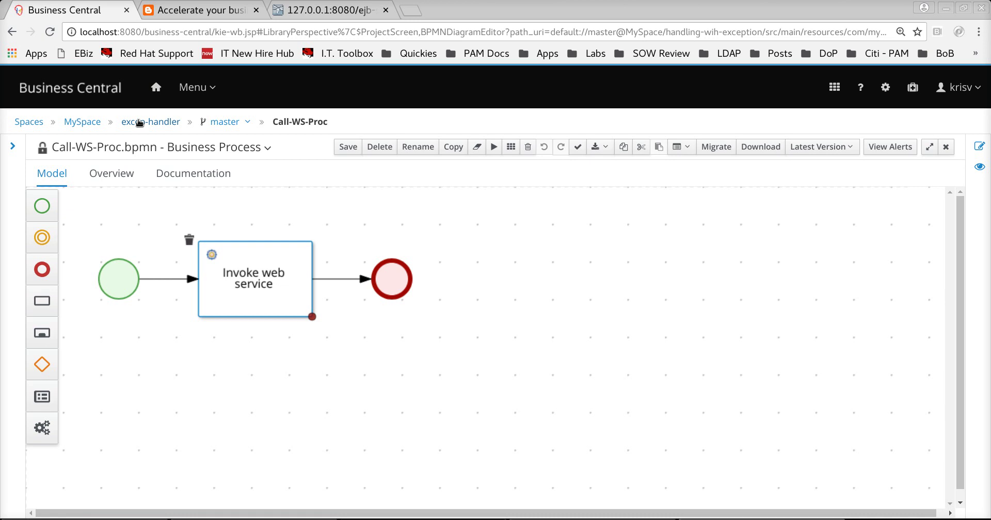
click(140, 123)
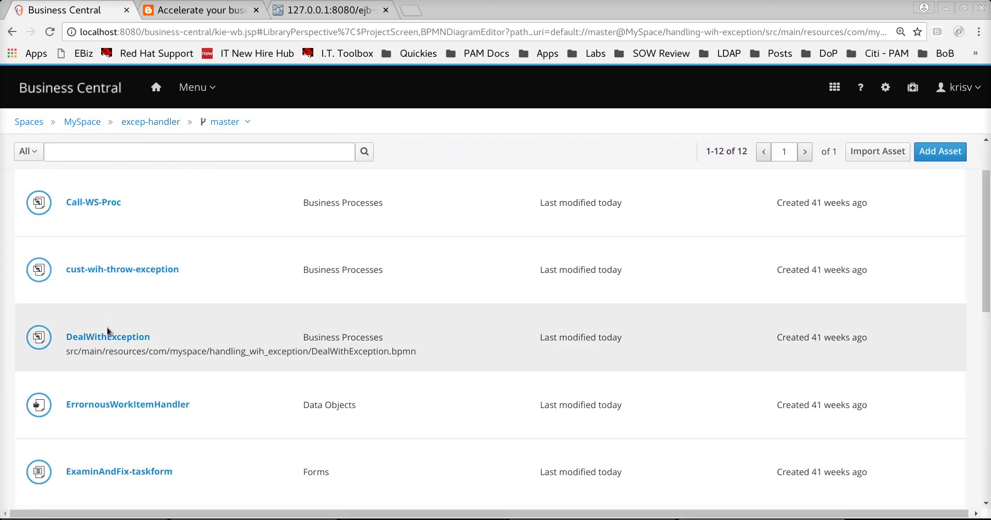
Step: Open DealWithException and view its Process Data variables, including ErrorMessage and Error
click(107, 337)
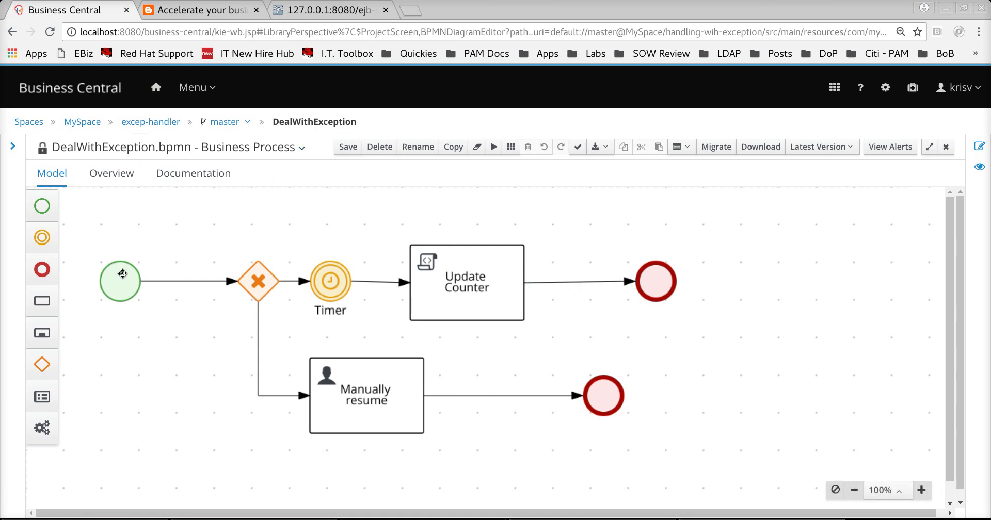
click(167, 281)
click(982, 150)
scroll(807, 376, down, 5)
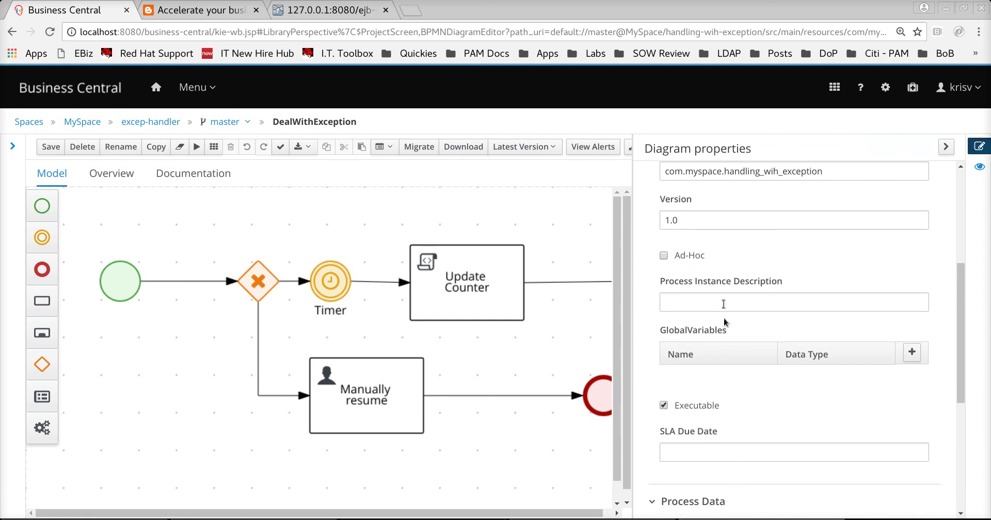
scroll(725, 315, up, 2)
scroll(730, 303, down, 6)
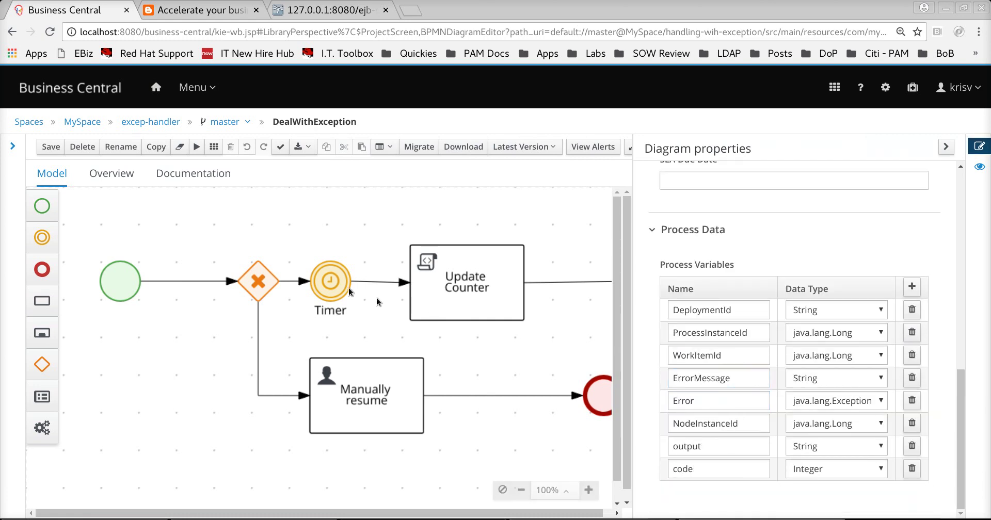
Step: Check the Timer event's PT10S fire-once duration, then collapse the properties panel
click(338, 308)
click(770, 389)
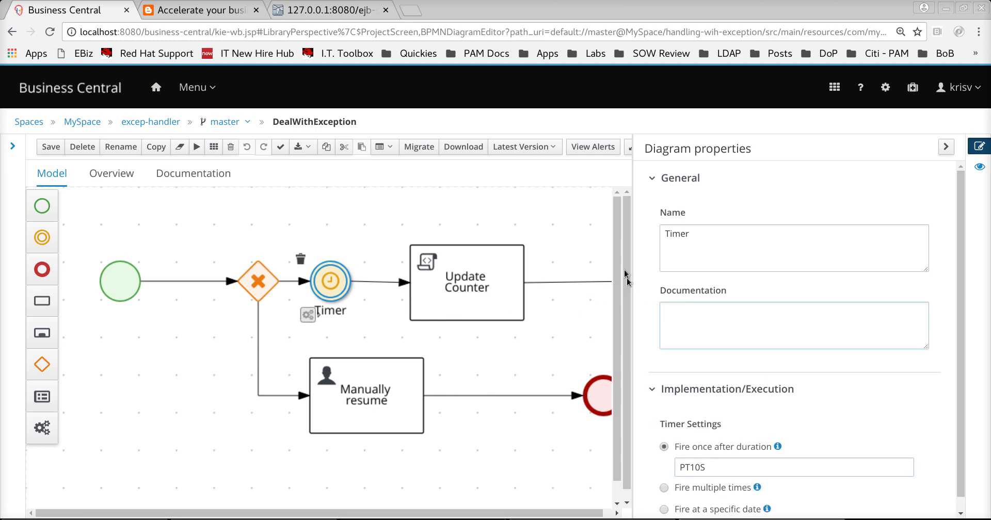
click(946, 148)
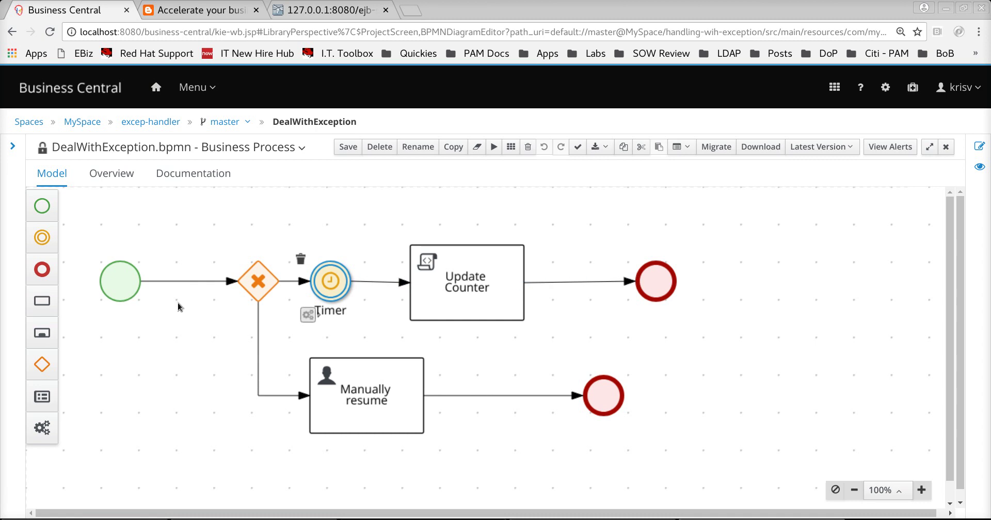
Step: Confirm the gateway-to-Timer flow's condition is code ≤ 2, then select the Manually resume flow
click(295, 281)
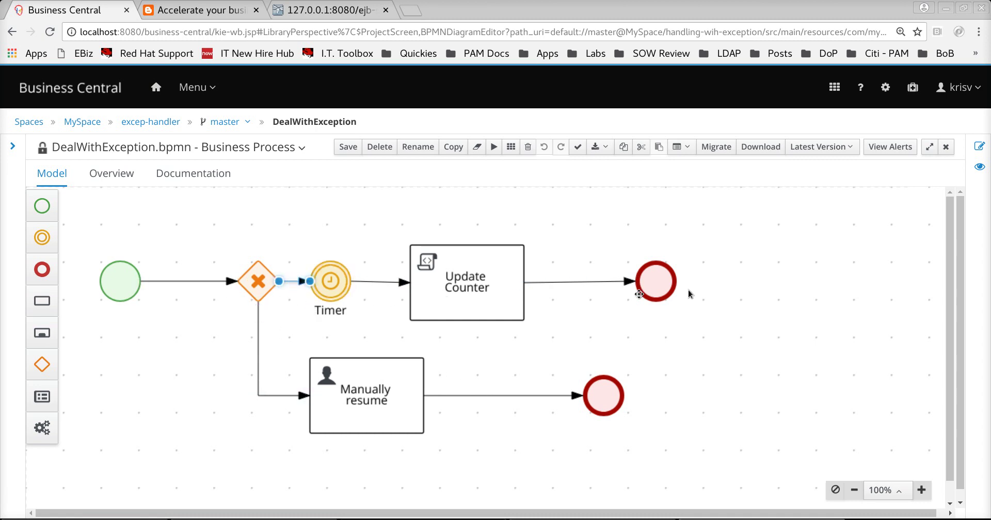
click(980, 146)
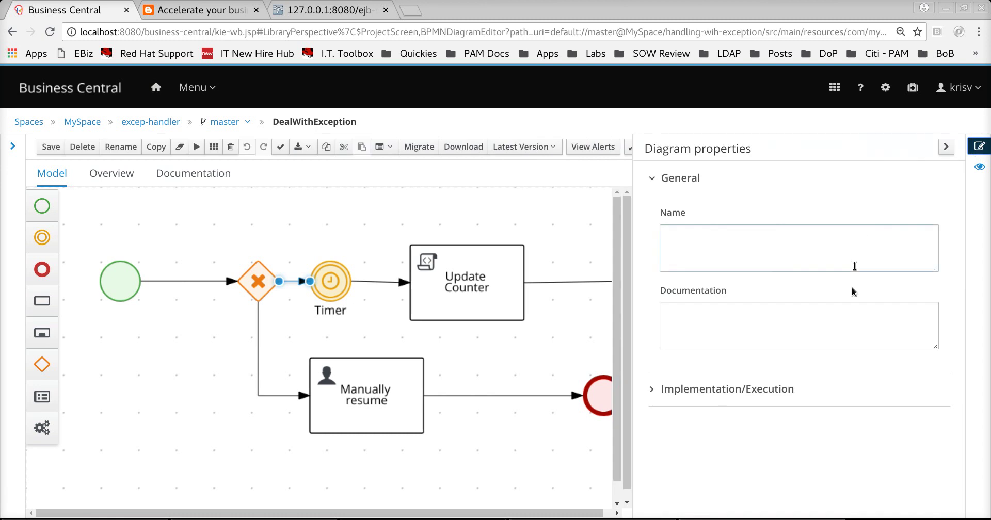
click(741, 377)
scroll(749, 380, down, 3)
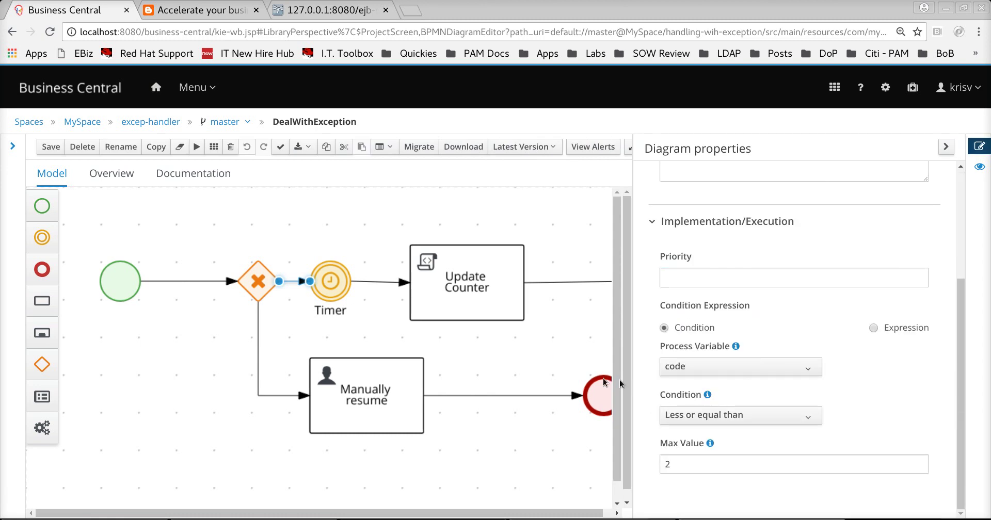
click(674, 463)
double_click(676, 463)
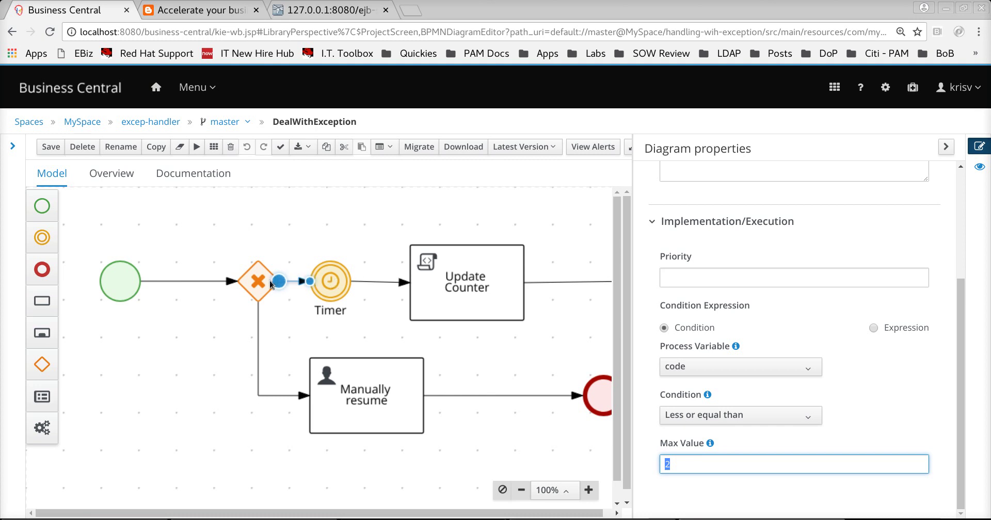
mouse_move(319, 287)
mouse_down()
mouse_move(411, 283)
mouse_move(333, 287)
mouse_up()
click(259, 335)
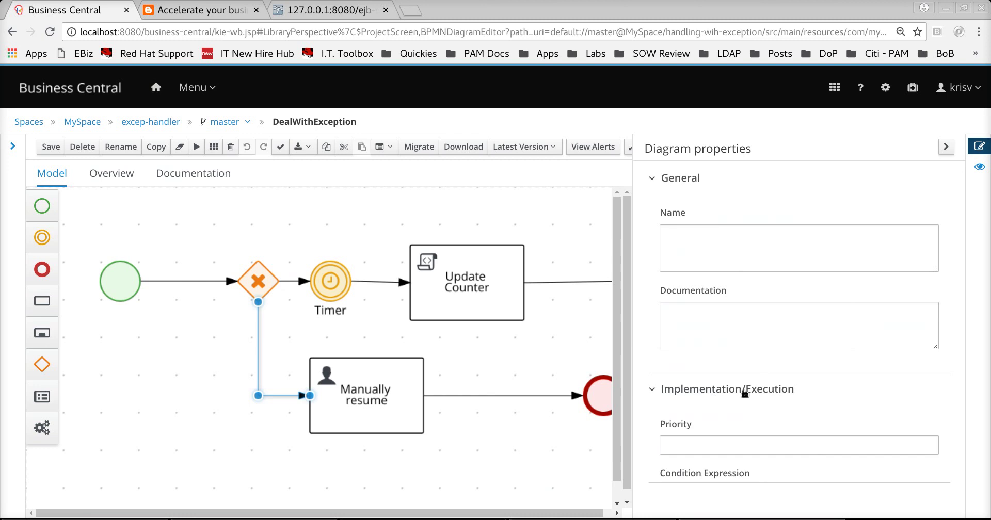
Step: Check the Manually resume flow's code = 3 condition and the task's documentation, then return to excep-handler
click(743, 389)
scroll(786, 449, down, 3)
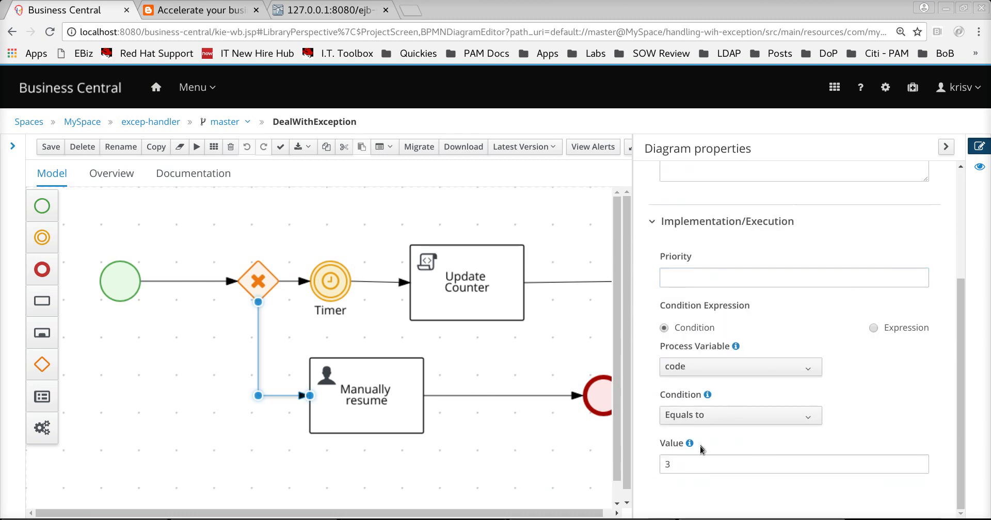
click(350, 381)
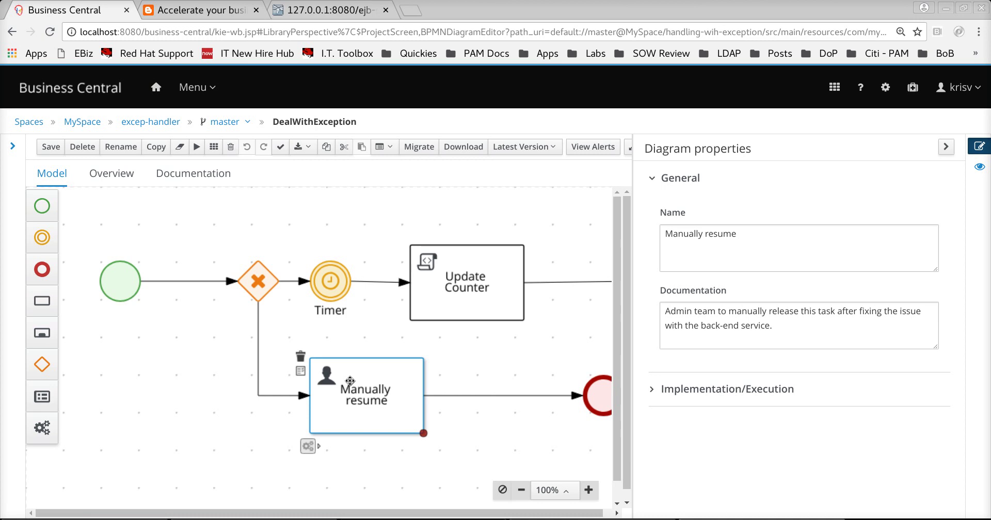
click(163, 123)
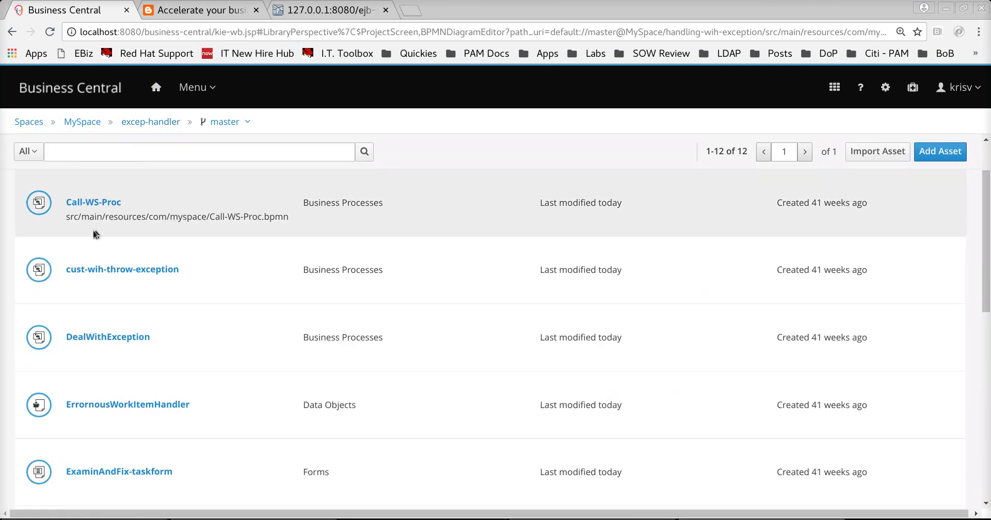
Step: Check the Invoke web service task's Endpoint source in Data I/O, then view the Order WSDL
click(93, 203)
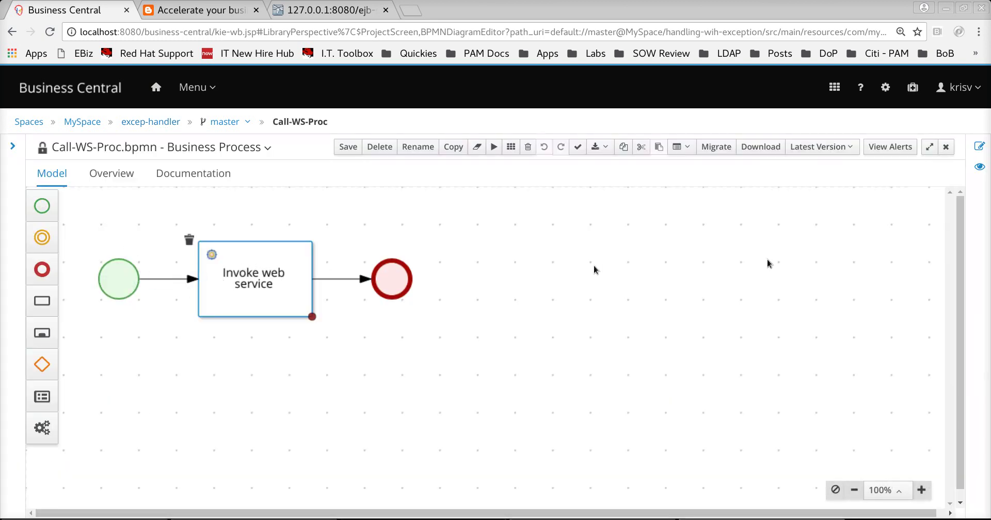
click(980, 146)
click(720, 421)
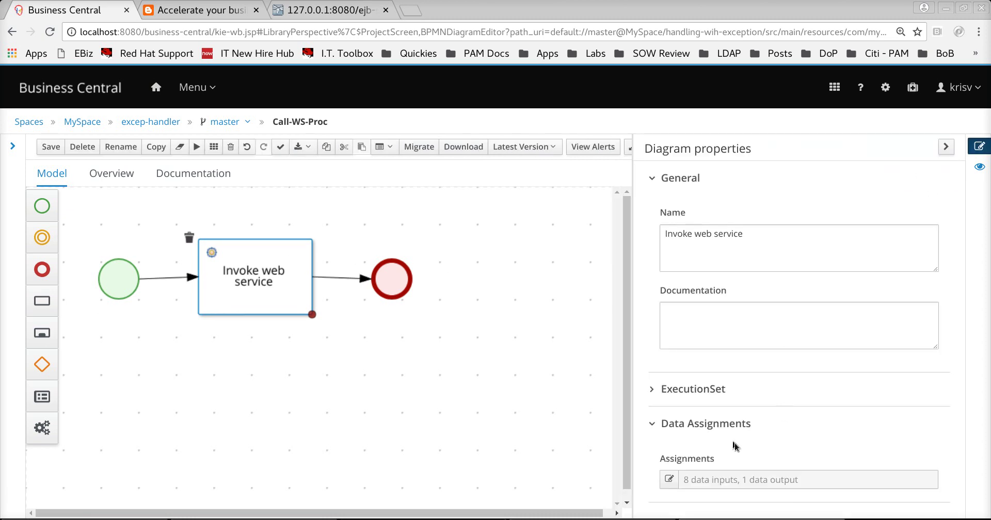
click(669, 480)
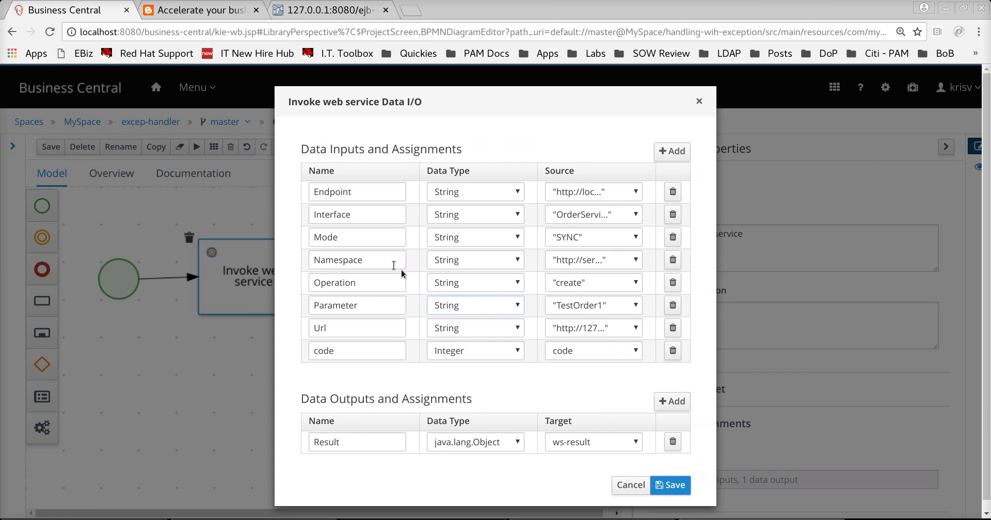
click(604, 195)
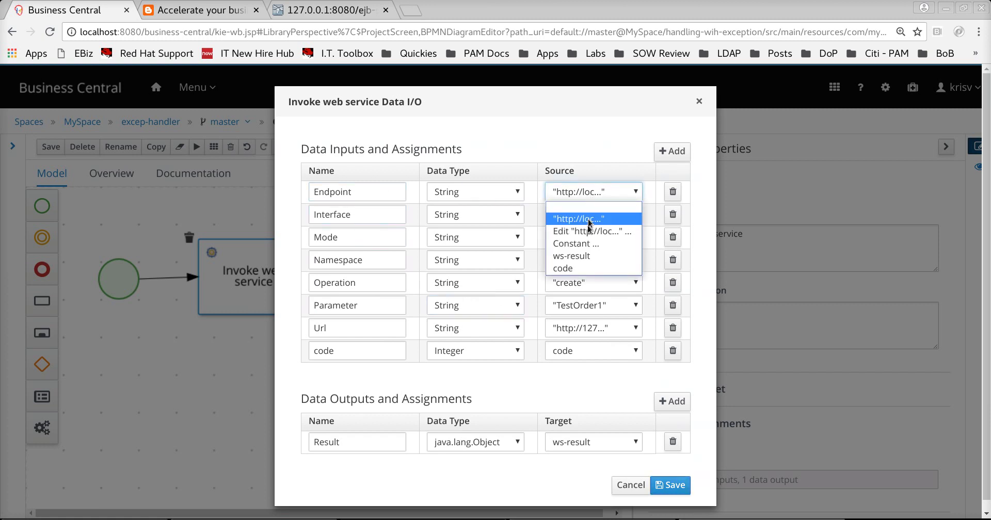
click(289, 12)
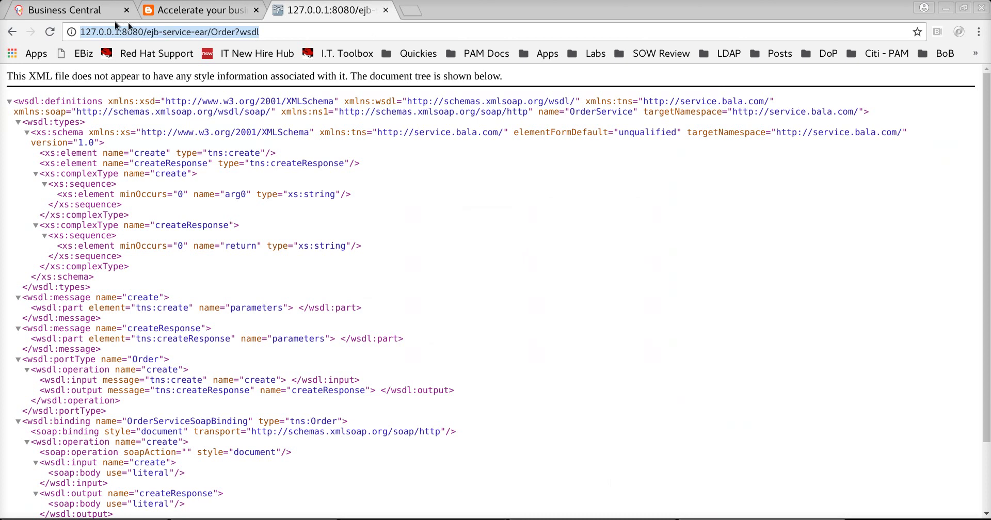
Step: Go back to the Invoke web service Data I/O mapping in Business Central
click(74, 11)
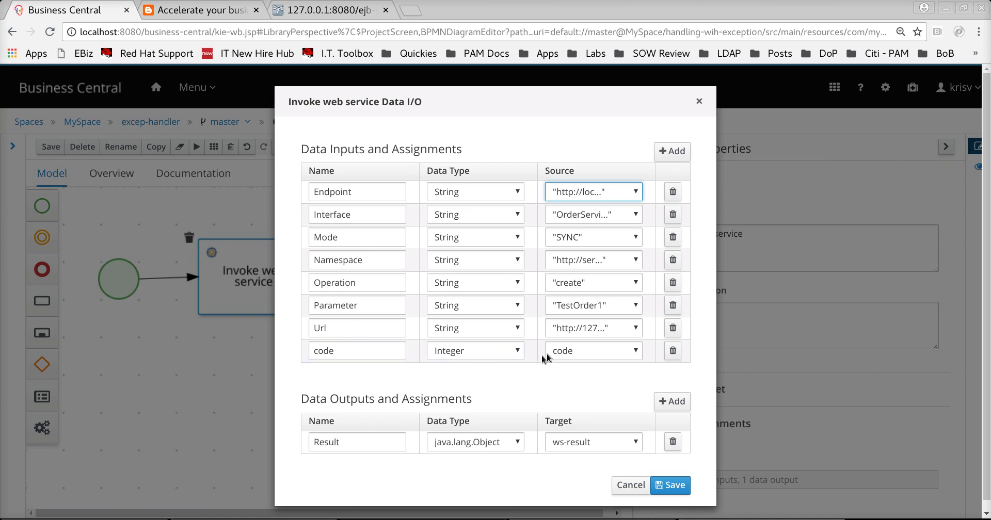
Step: Select the code input's name, then cancel the Data I/O dialog without saving
double_click(323, 351)
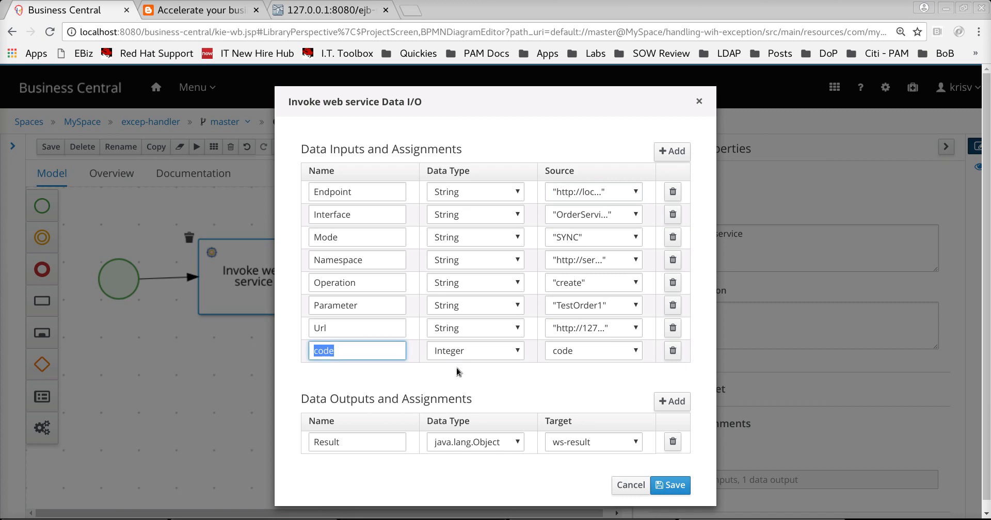
click(625, 488)
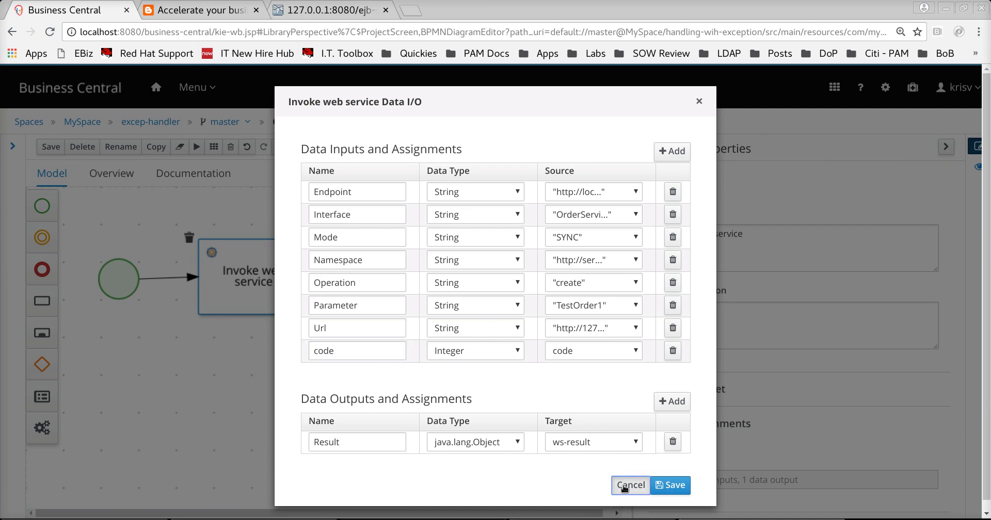
click(625, 488)
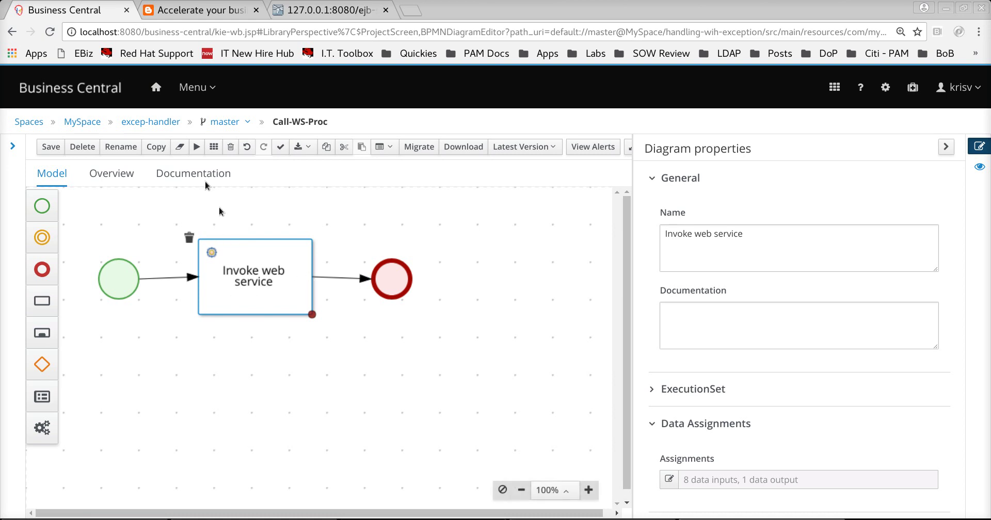
Step: View the cust-wih-throw-exception process, then go back to the excep-handler assets and open DealWithException
click(161, 122)
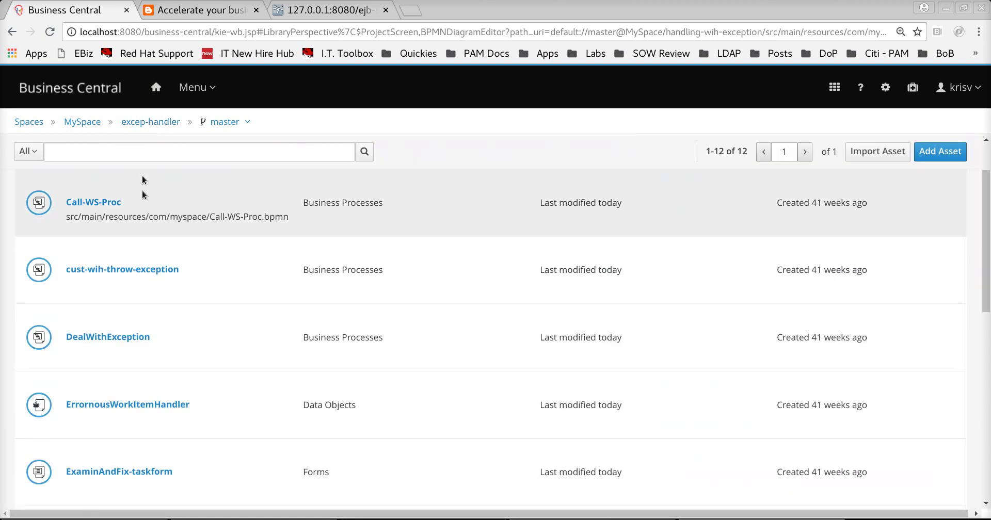
click(117, 270)
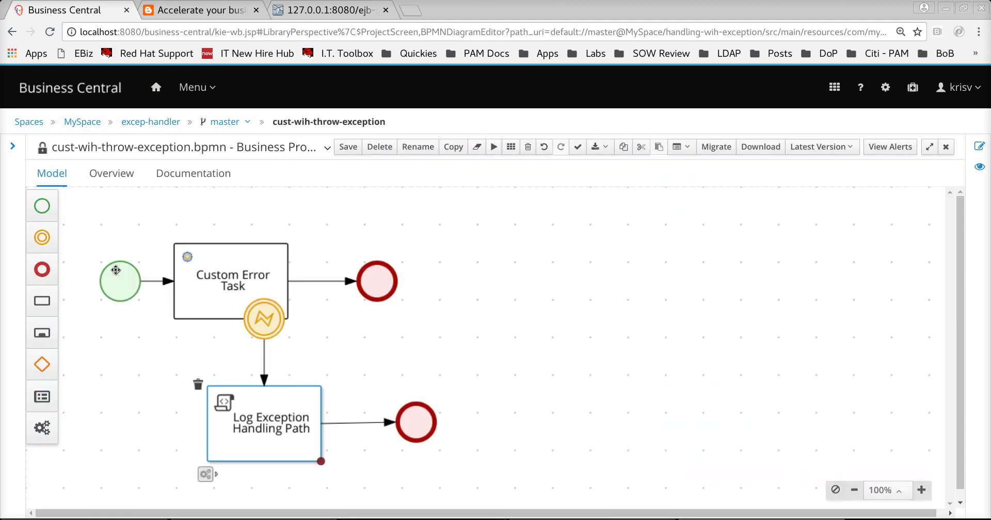
click(139, 126)
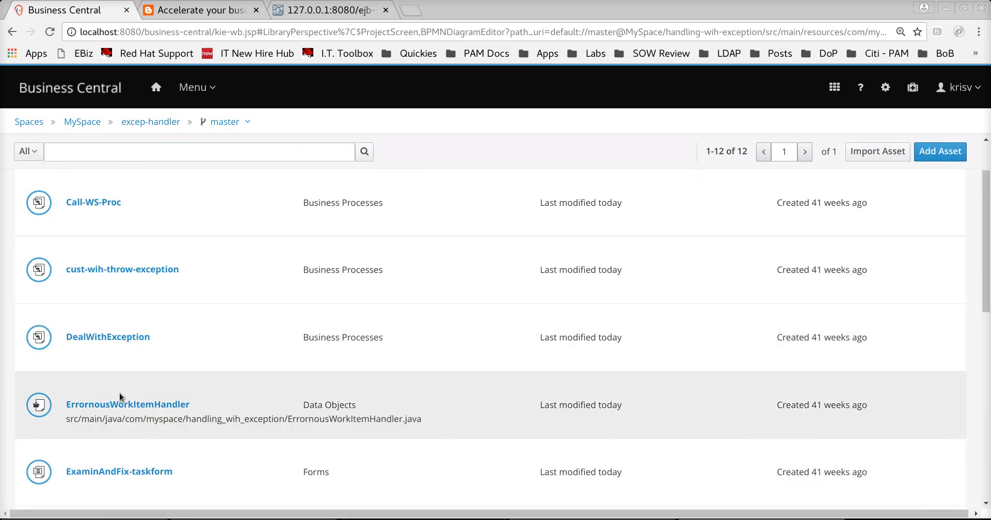
click(115, 341)
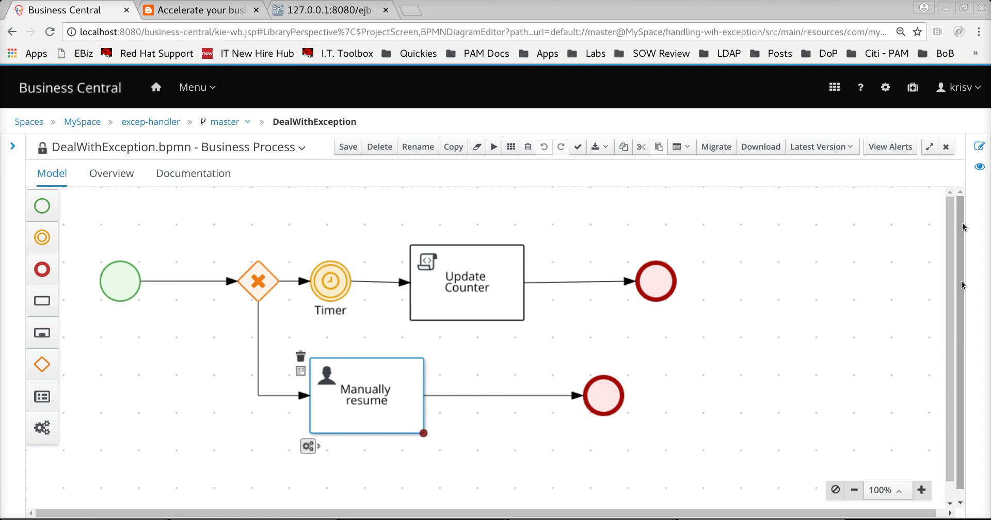
Step: Inspect the Manually resume task's Implementation/Execution settings
click(980, 146)
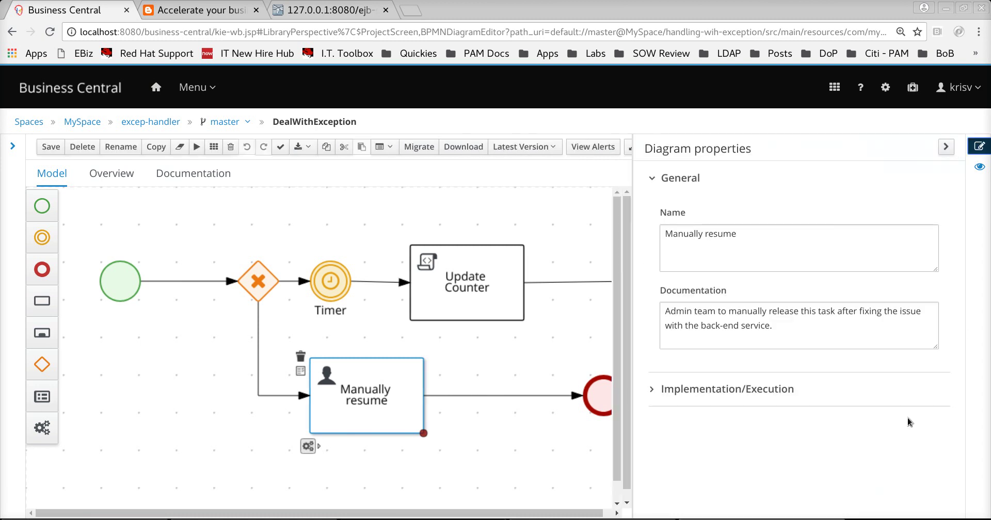
click(783, 390)
scroll(786, 390, down, 8)
scroll(786, 389, down, 10)
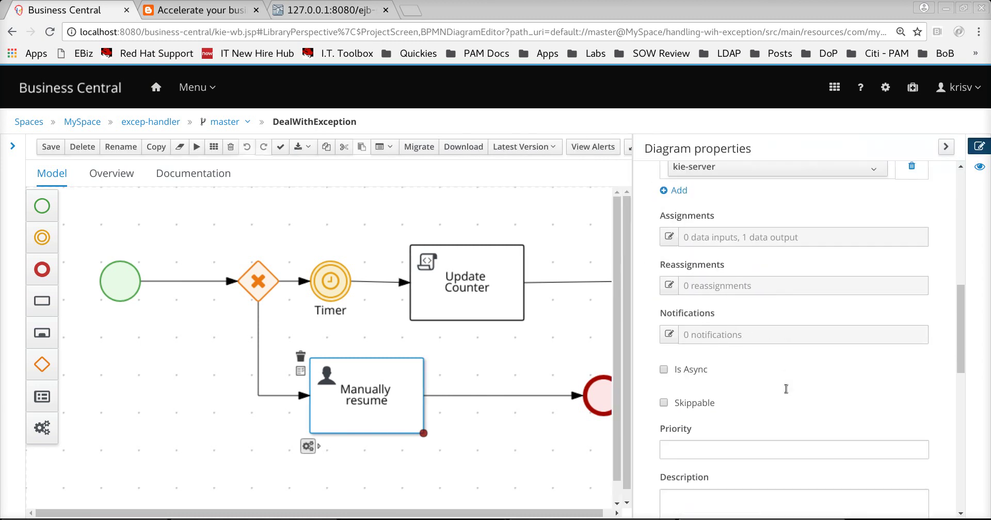
scroll(785, 391, down, 3)
scroll(774, 401, up, 10)
Step: Review the process-level Process Data variables, including the code variable
click(607, 235)
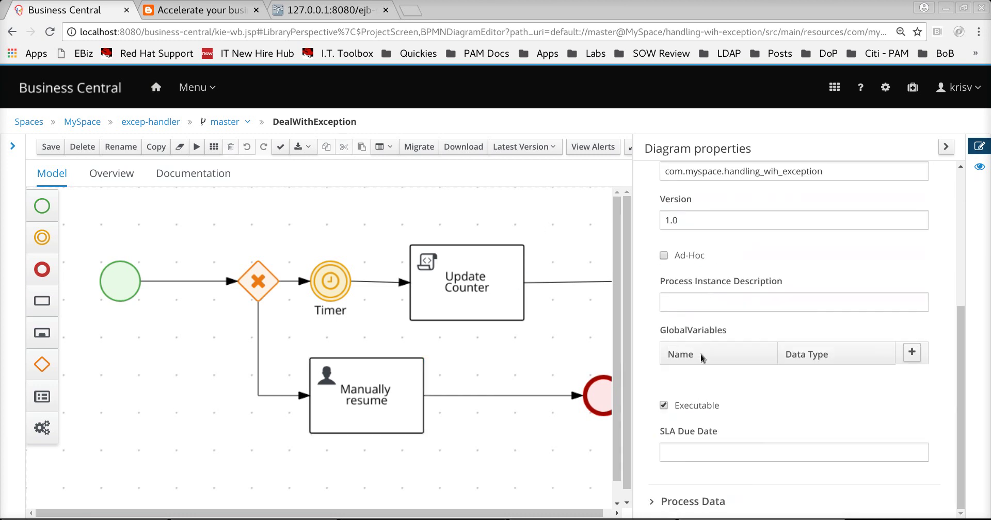
click(697, 502)
scroll(694, 490, down, 5)
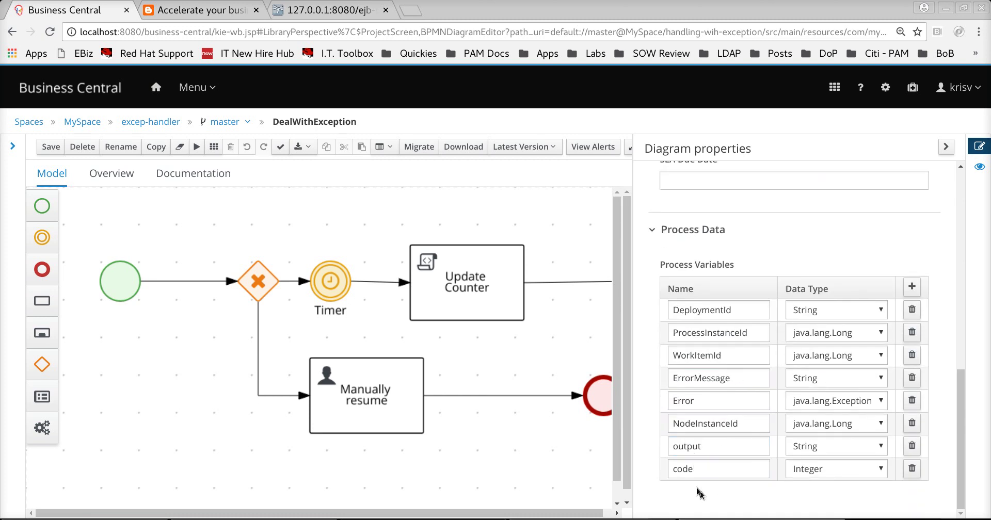
double_click(690, 469)
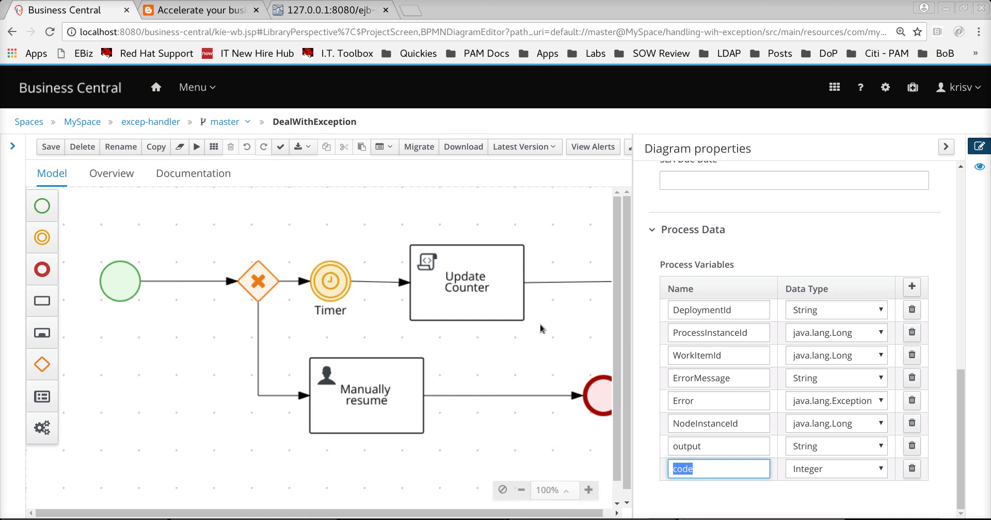
Step: Inspect the Update Counter script, which increments the Integer variable code by 1
click(430, 285)
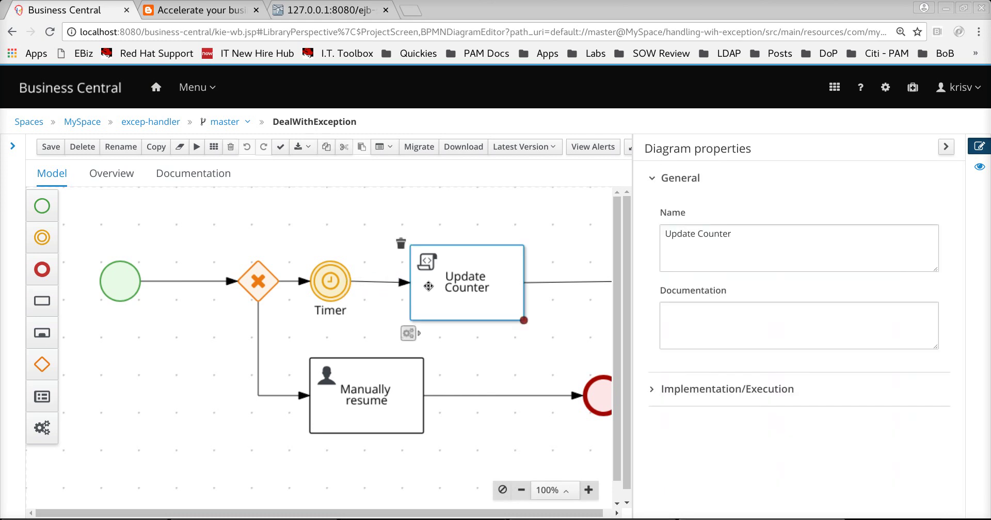
click(773, 397)
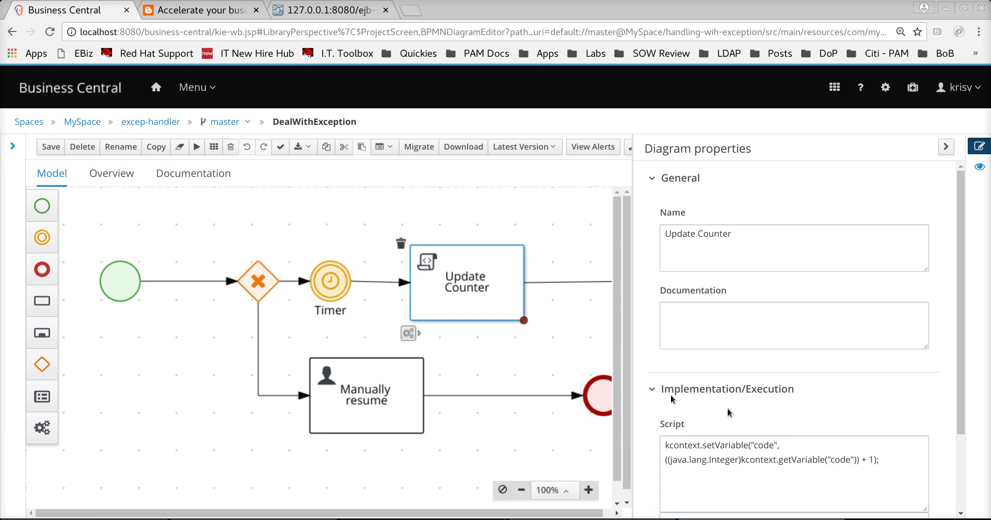
double_click(842, 461)
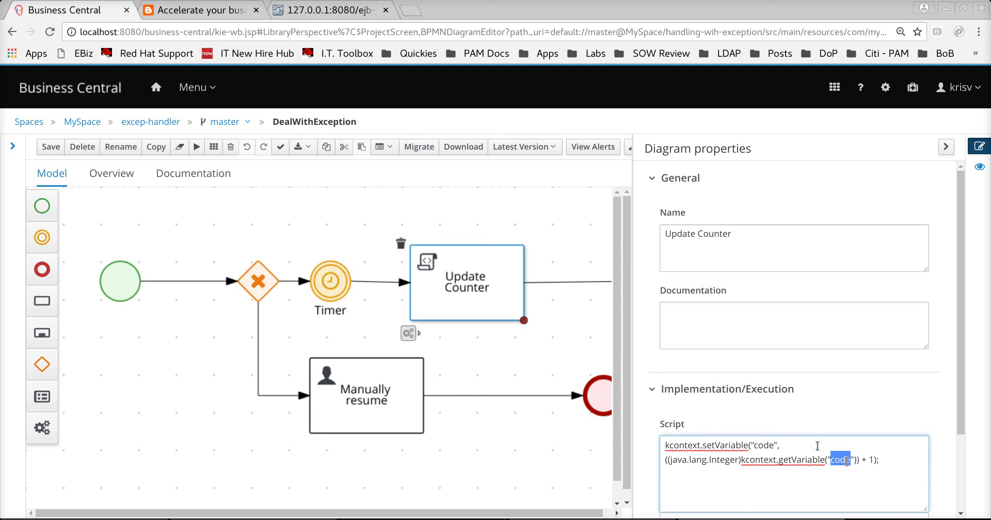
Step: Return to the excep-handler asset list and open the Call-WS-Proc diagram
click(145, 123)
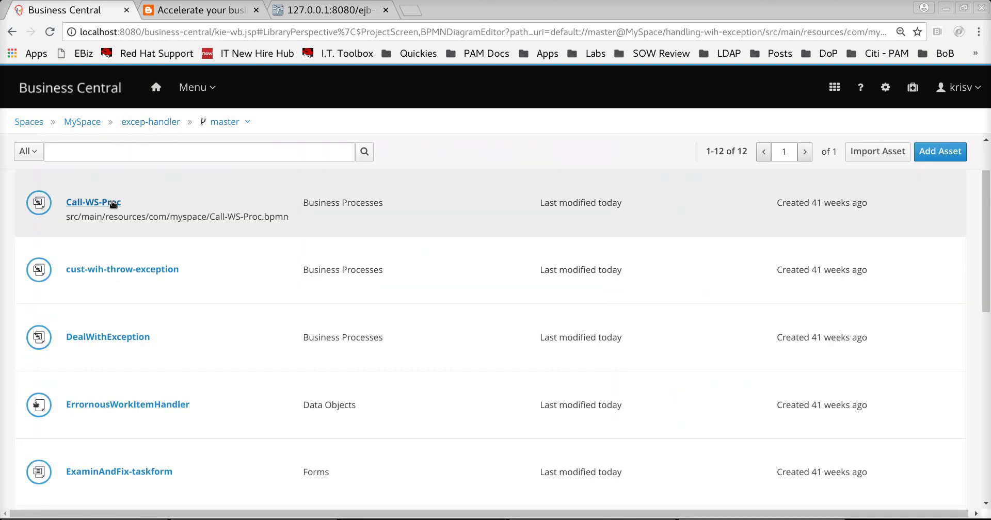
click(113, 203)
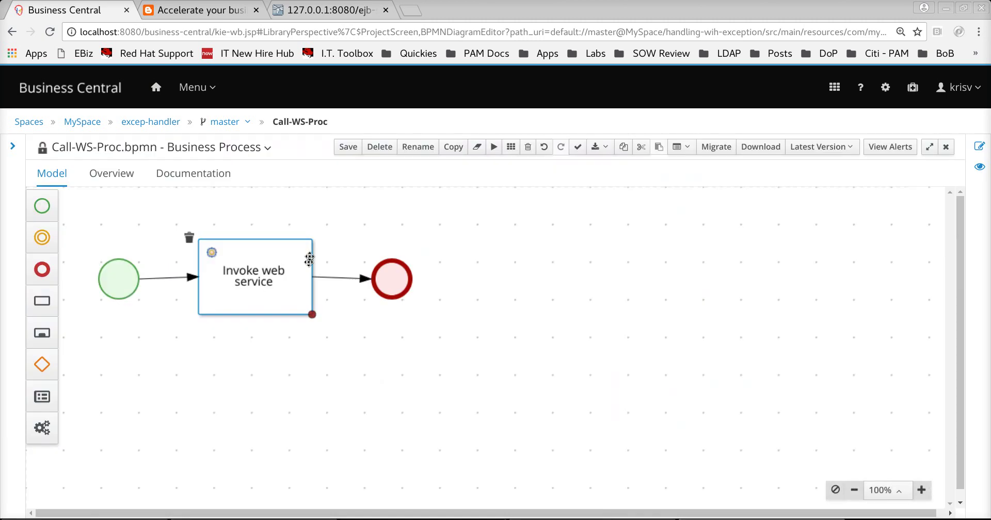